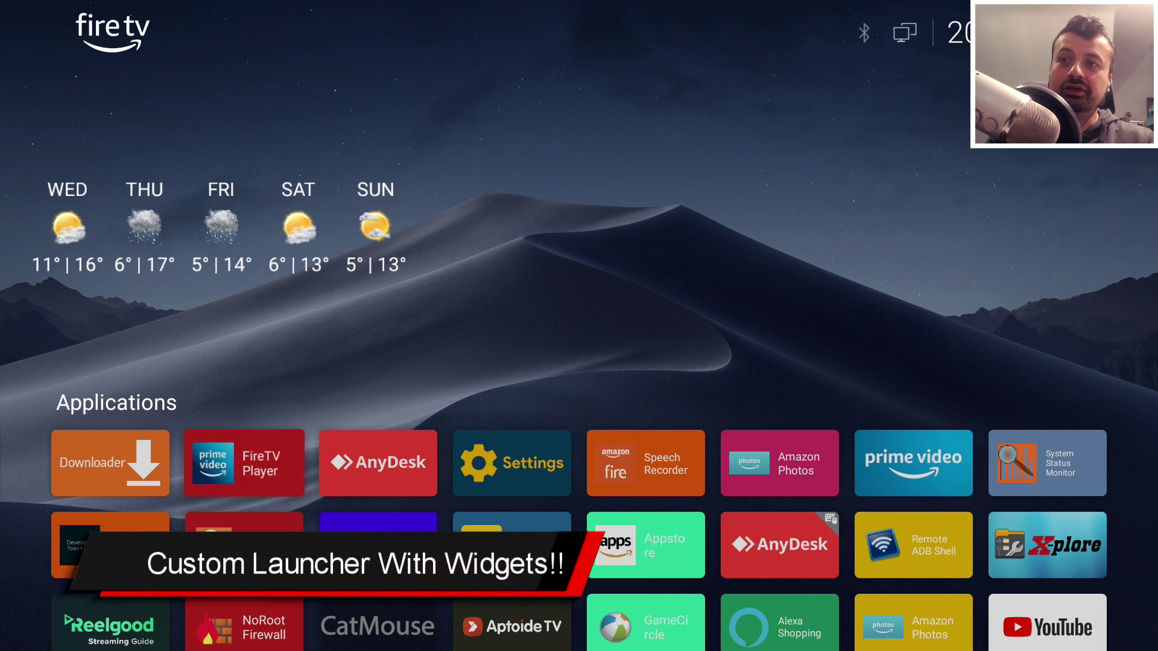
key(Down)
key(Up)
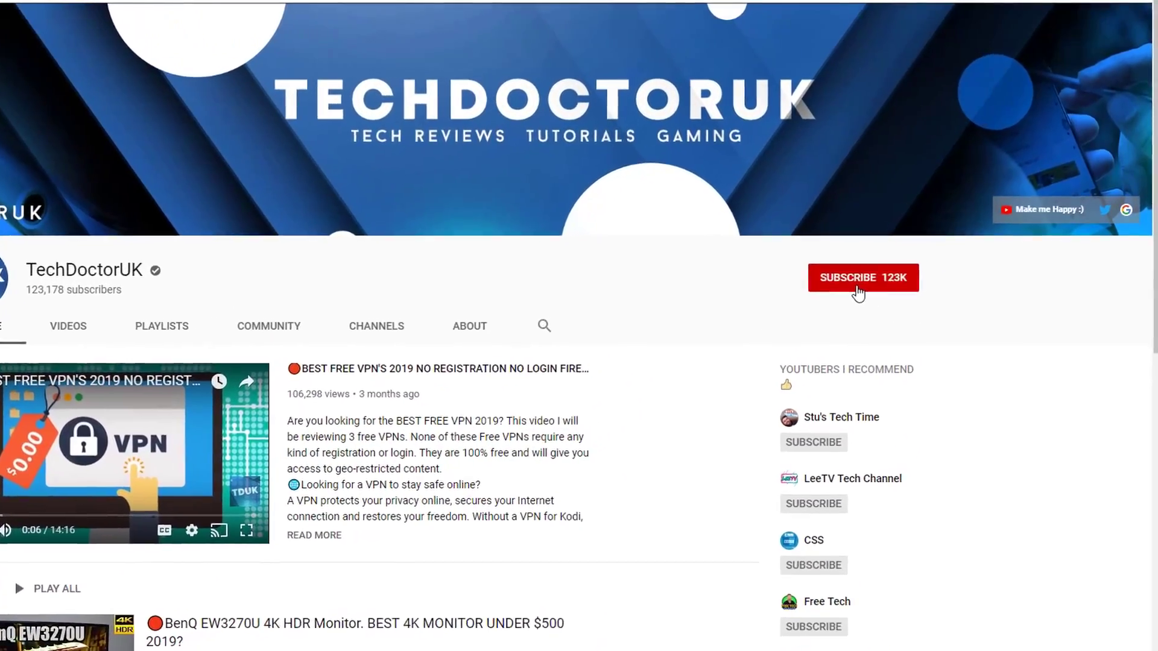
Subscribe to the TechDoctorUK YouTube channel and turn on its notifications
click(876, 270)
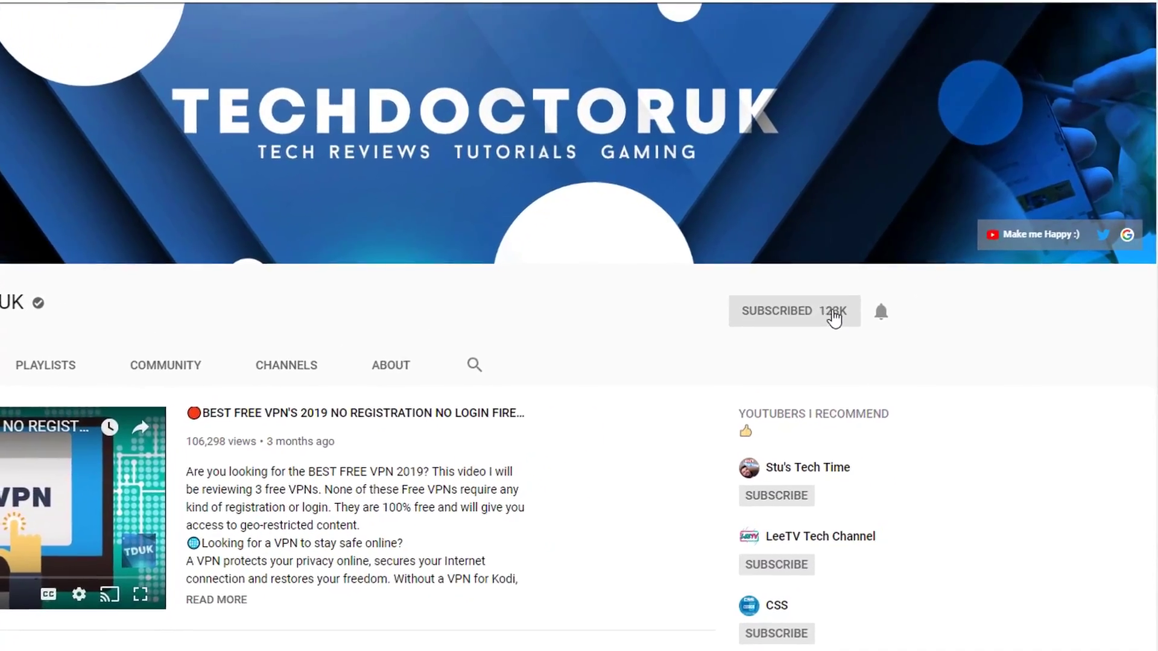
click(869, 327)
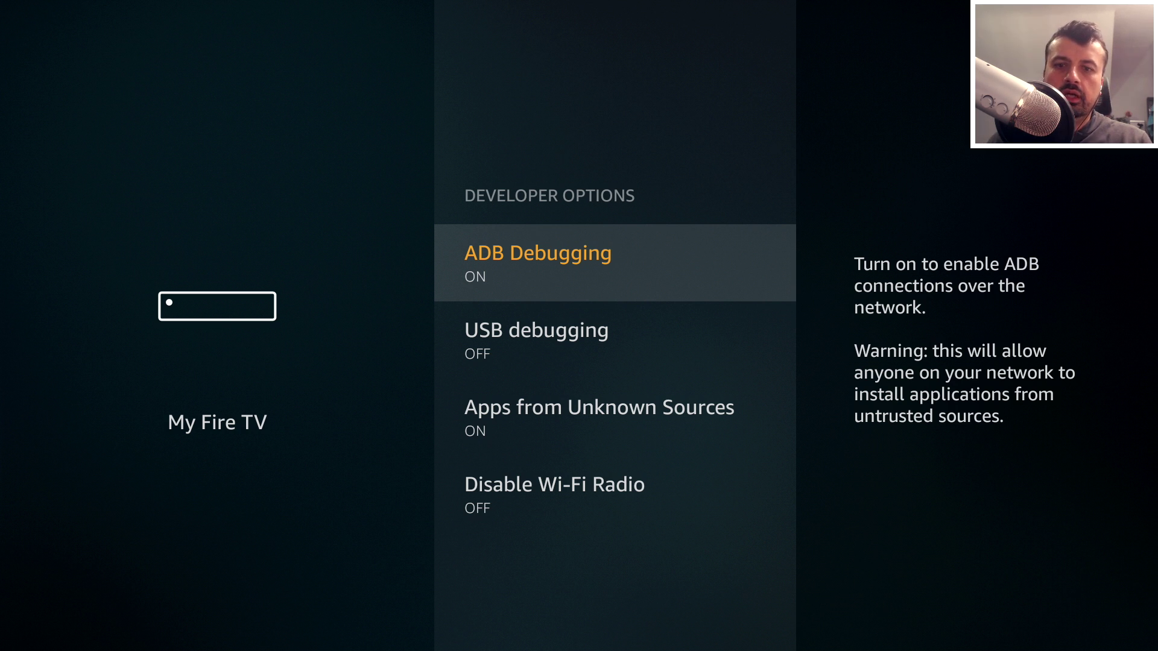
Leave the Fire TV's Developer Options and look up its network details under About
key(Escape)
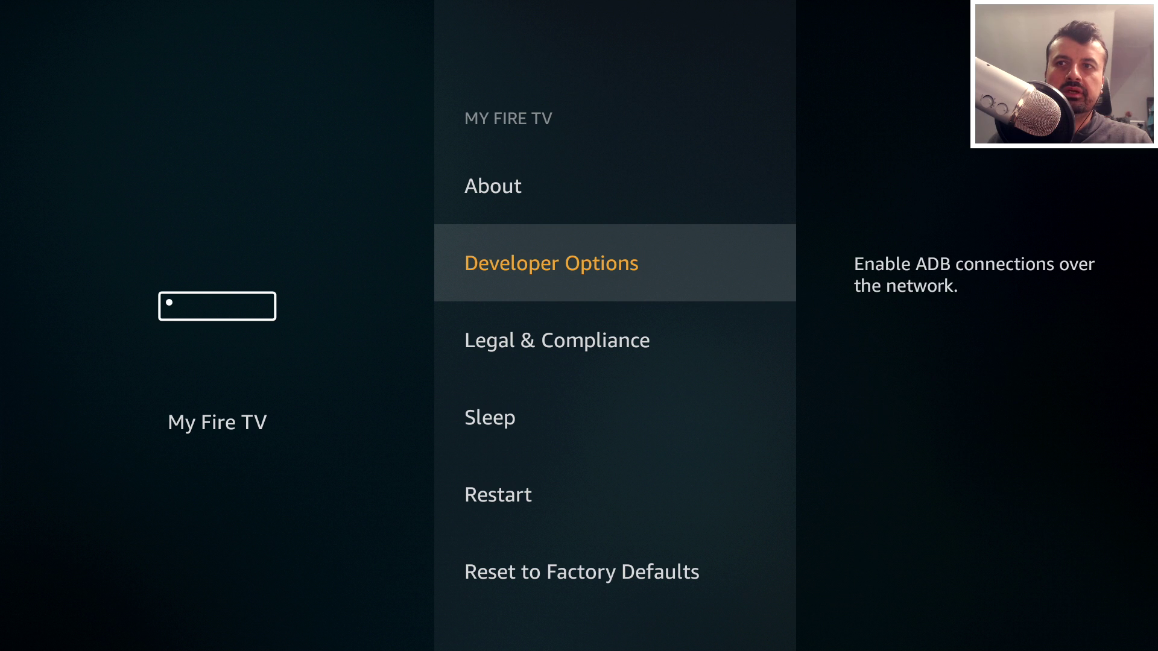
key(Up)
key(Return)
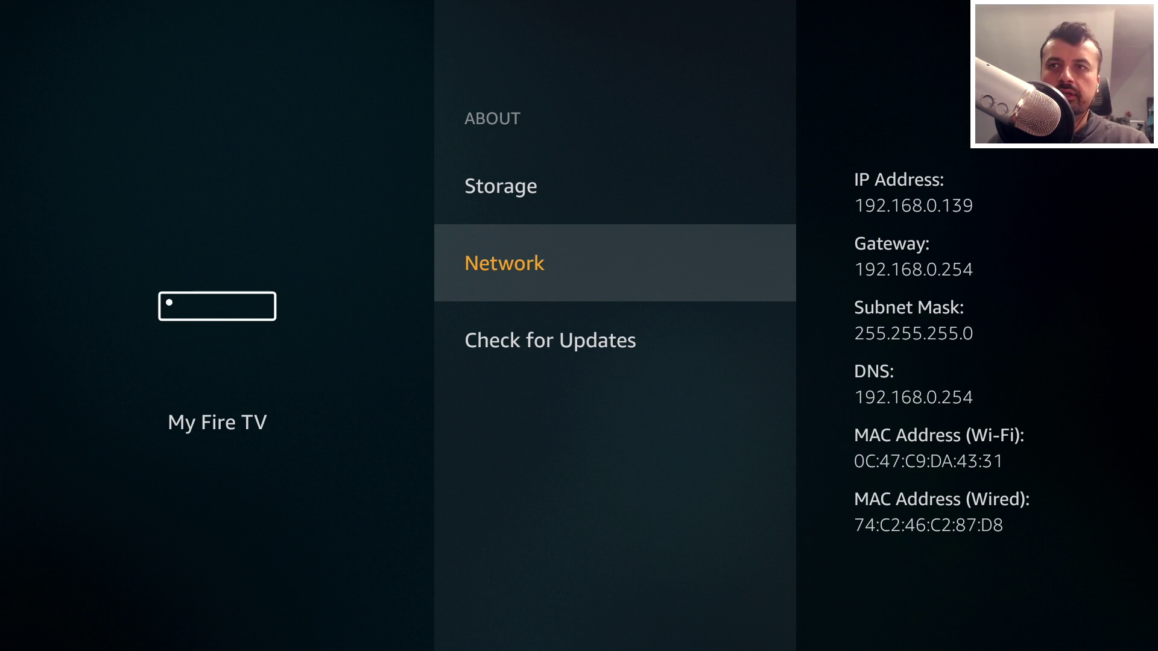
Return to the Fire TV home screen and launch the Downloader app from the recent apps
key(Home)
key(Down)
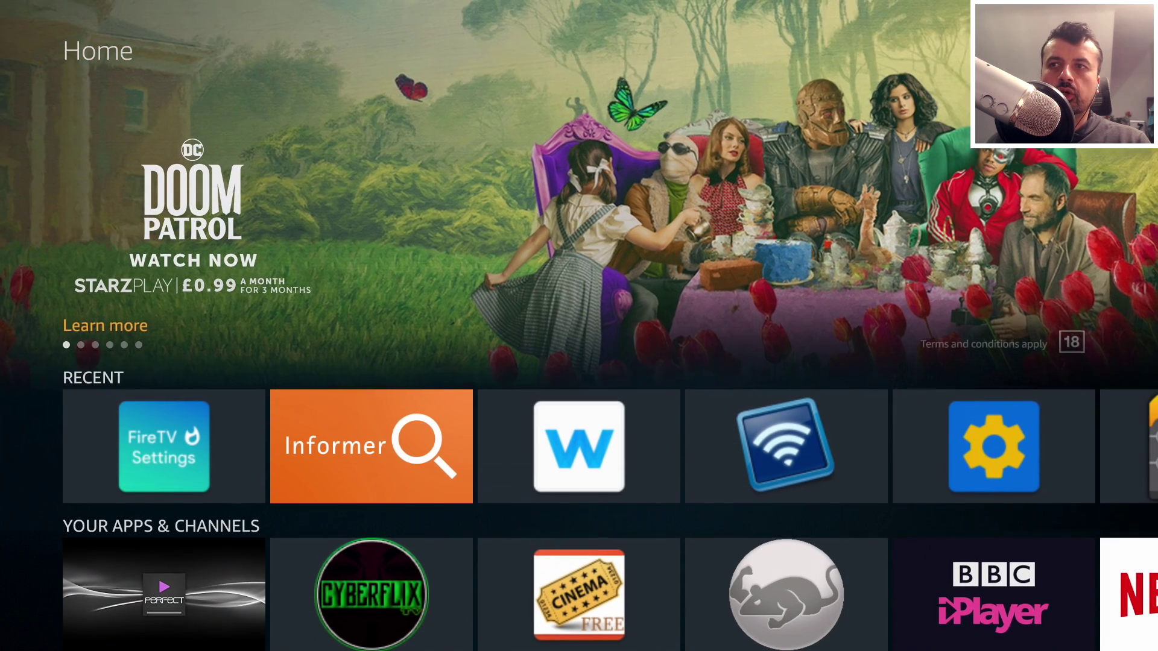
key(Right)
key(Right)
key(Right)
key(Right)
key(Right)
key(Right)
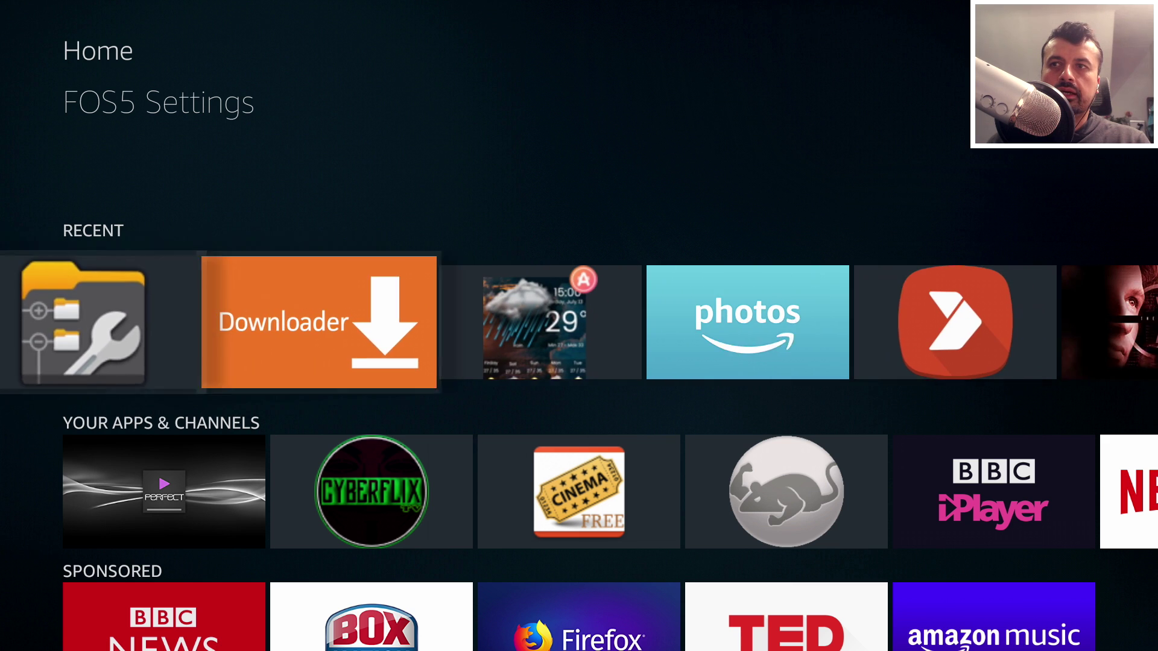
key(Return)
Search the web for "tduk" in Downloader
key(Return)
key(Down)
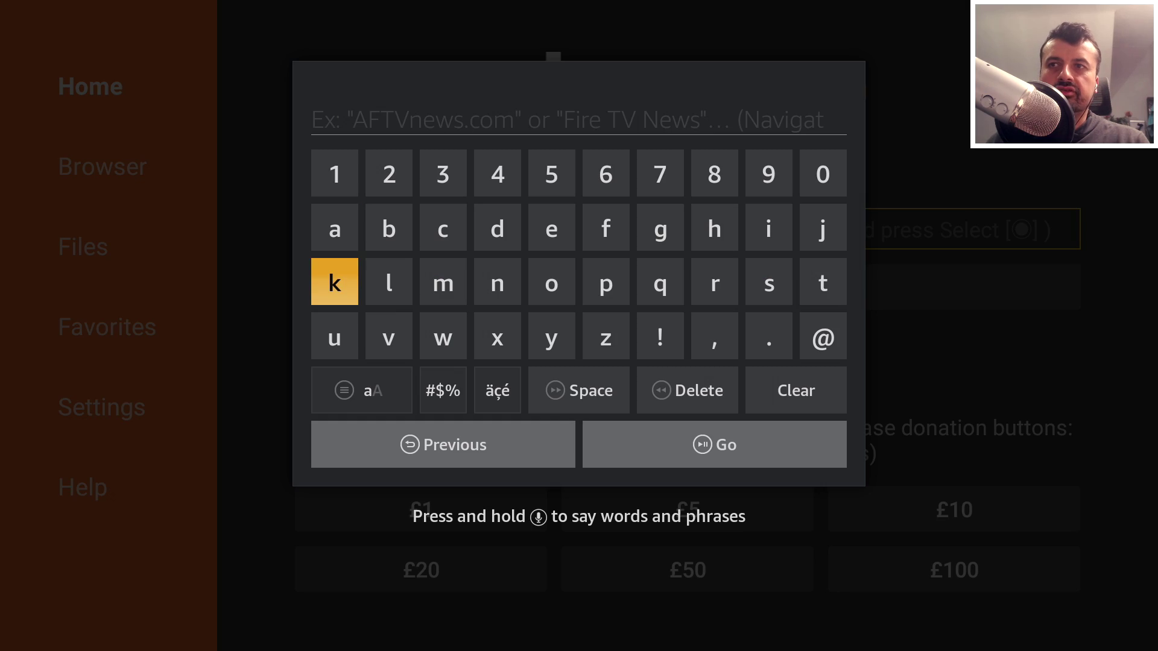
key(Left)
key(Return)
key(Right)
key(Right)
key(Right)
key(Up)
key(Right)
key(Return)
key(Down)
key(Down)
key(Left)
key(Left)
key(Left)
key(Return)
key(Up)
key(Return)
key(Down)
key(Down)
key(Right)
key(Down)
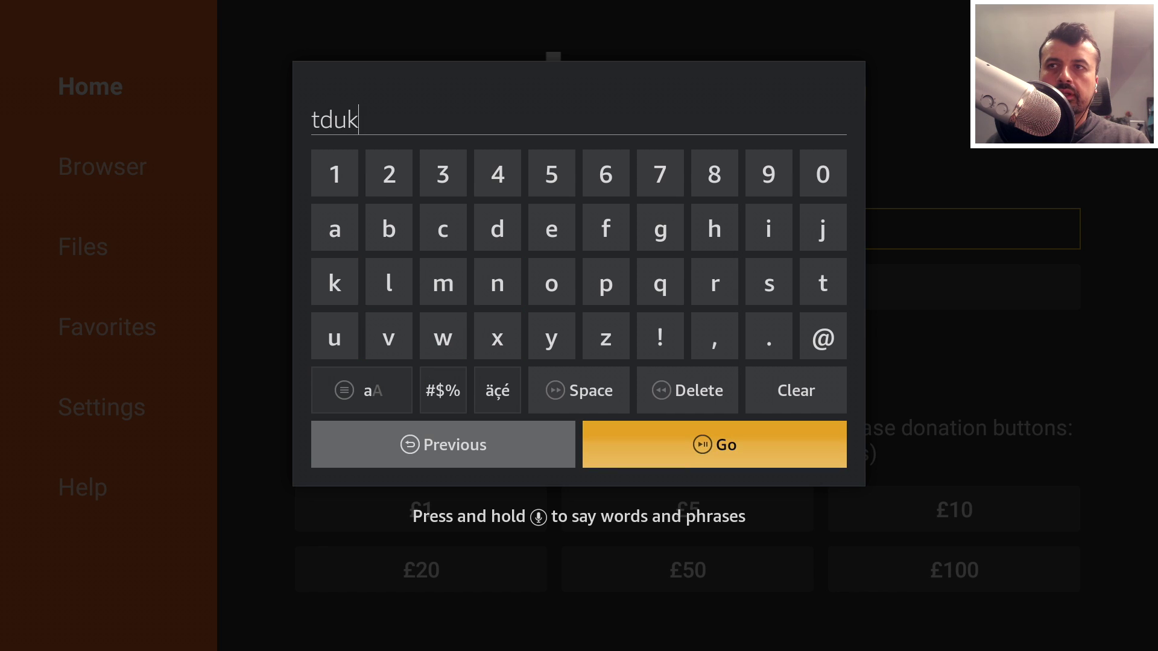
key(Return)
key(Return)
key(Return)
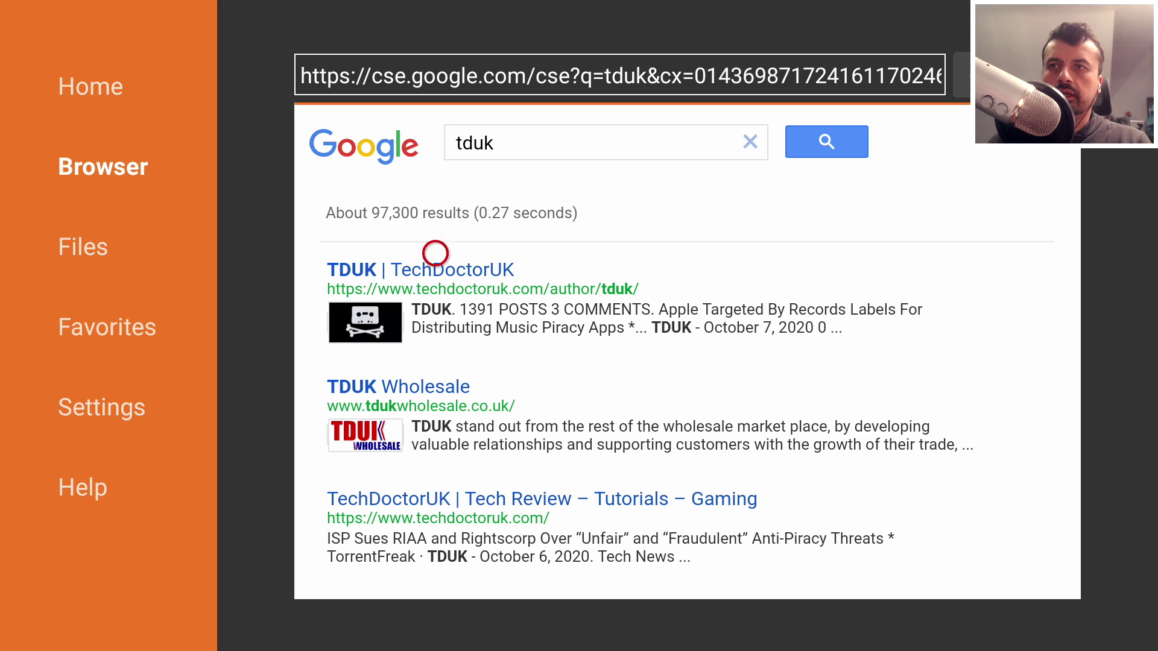
Go to the TDUK | TechDoctorUK search result and open its article "Custom Launcher On ALL Amazon Devices (October 2020)"
click(355, 272)
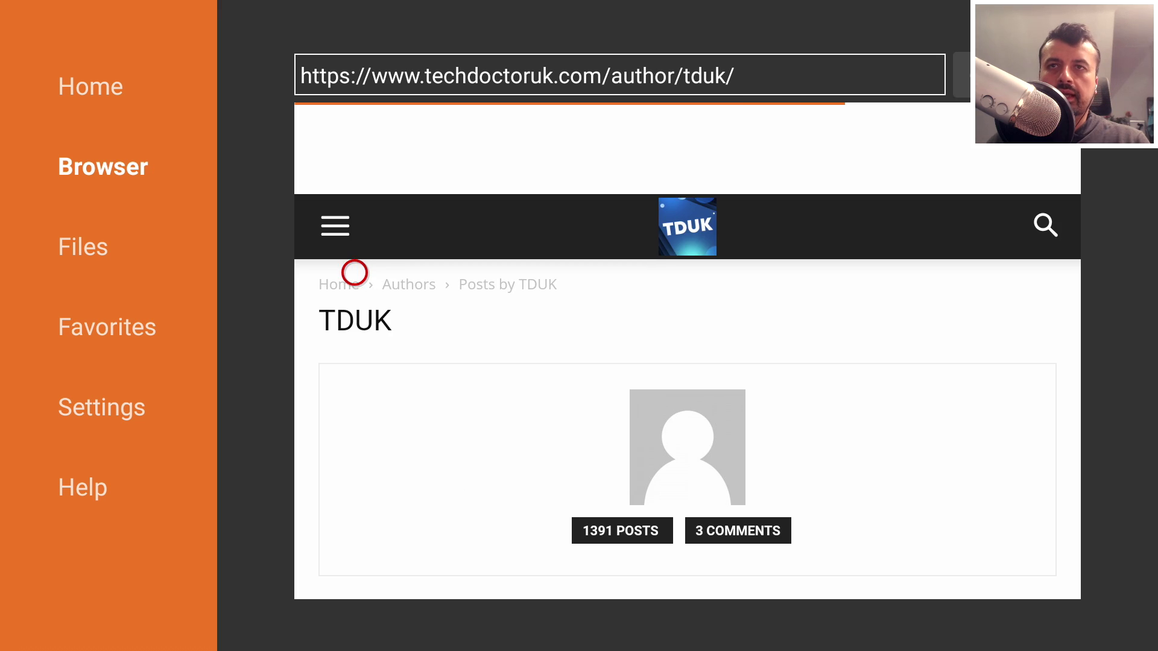
click(354, 269)
click(358, 374)
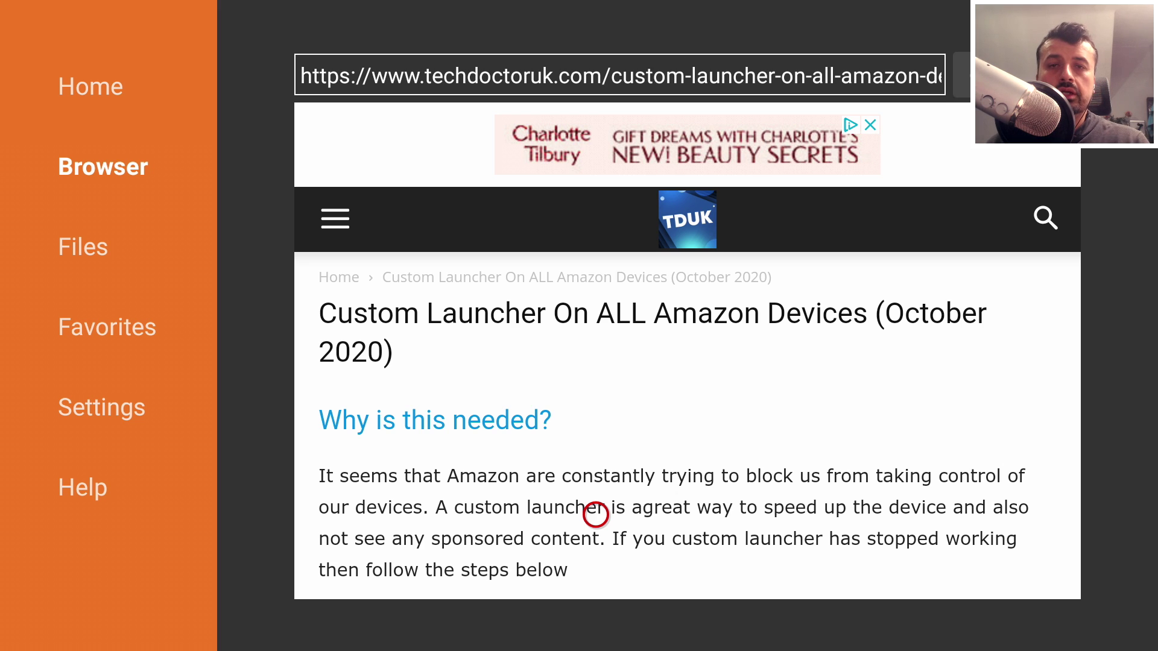
Download TDUK-FTVOS5-Settings (FOS5Settings_1.0.1) from the article's Software Needed list, then dismiss its update installer
scroll(596, 576, down, 1)
scroll(596, 576, down, 15)
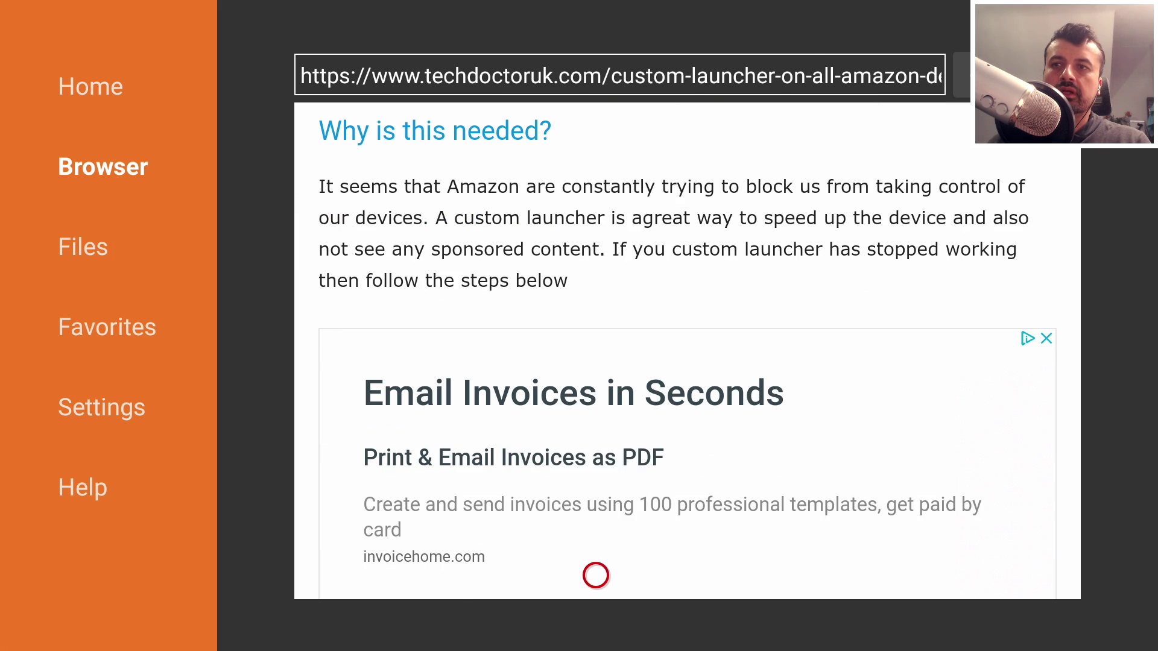
scroll(596, 576, down, 15)
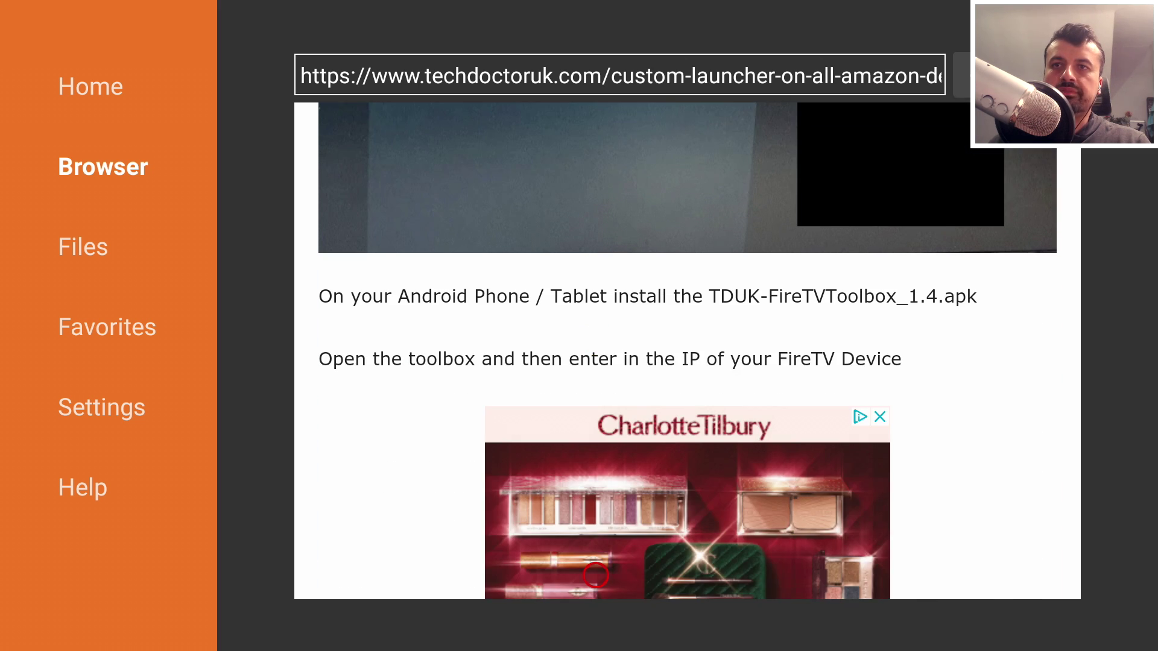
scroll(596, 576, down, 10)
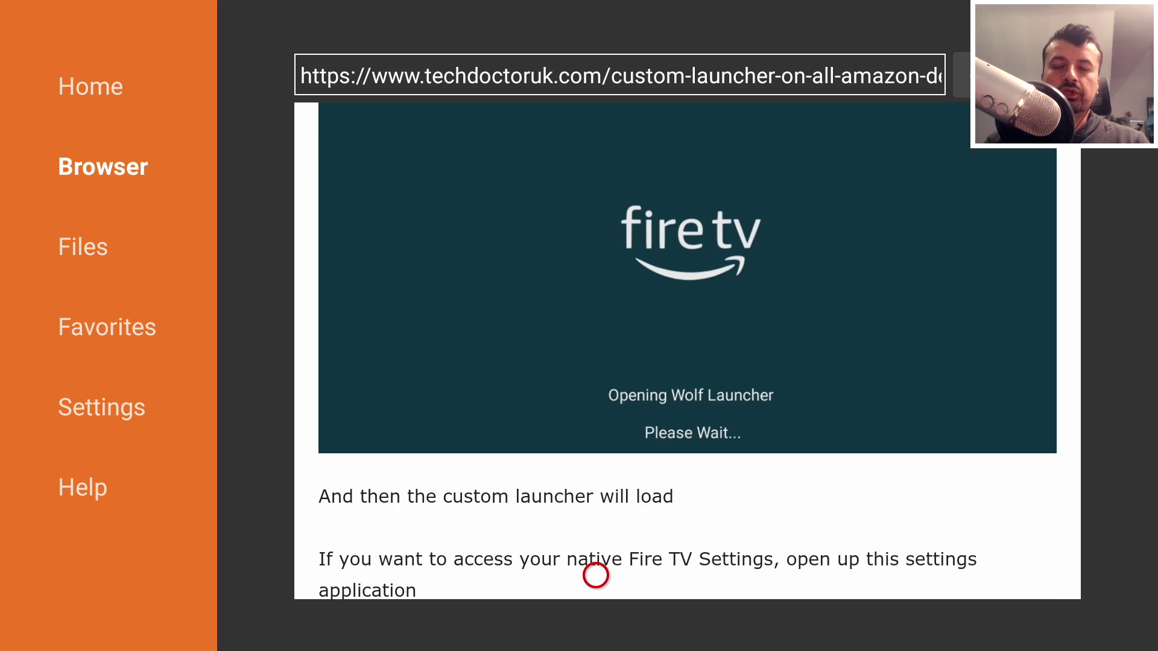
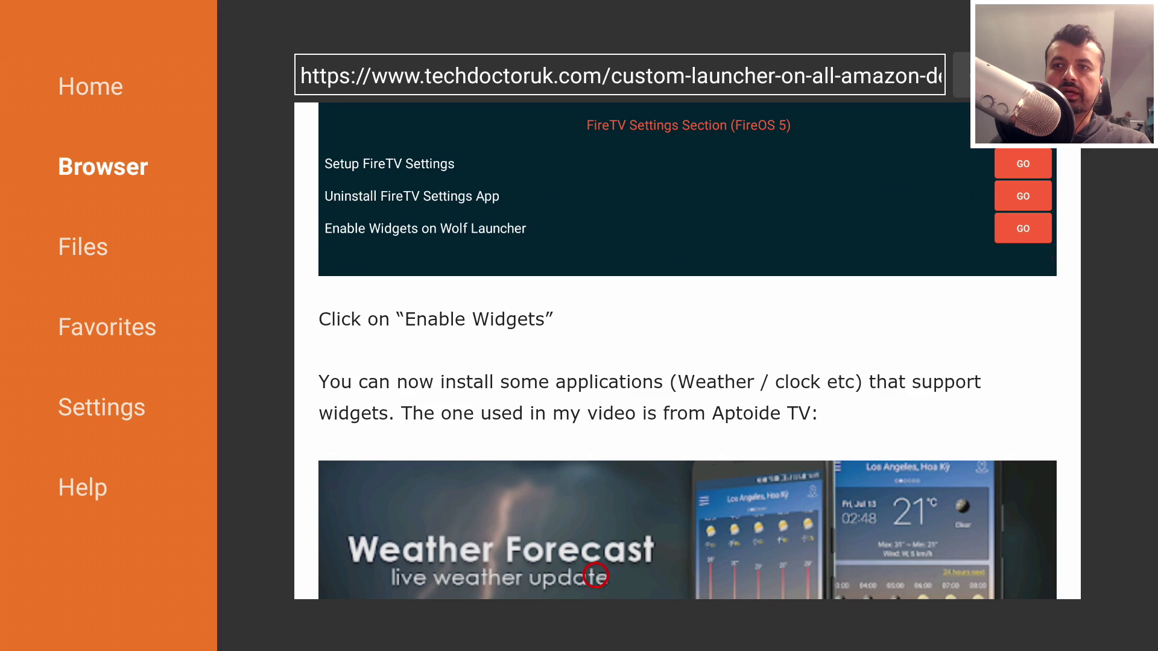
scroll(596, 333, up, 10)
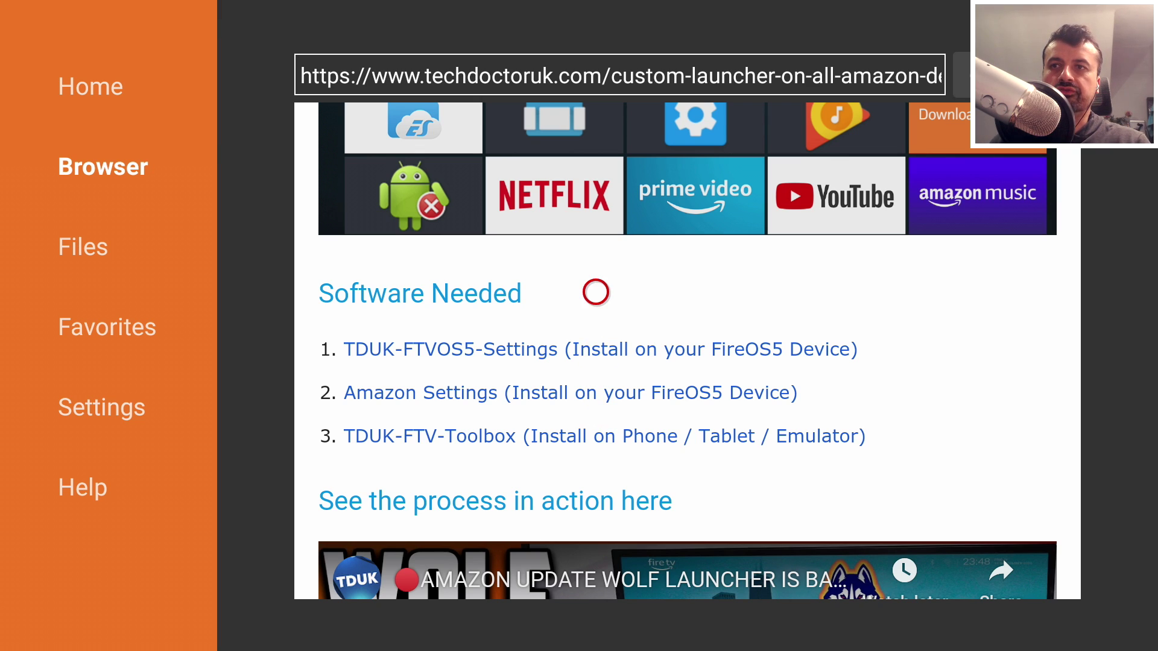
click(596, 335)
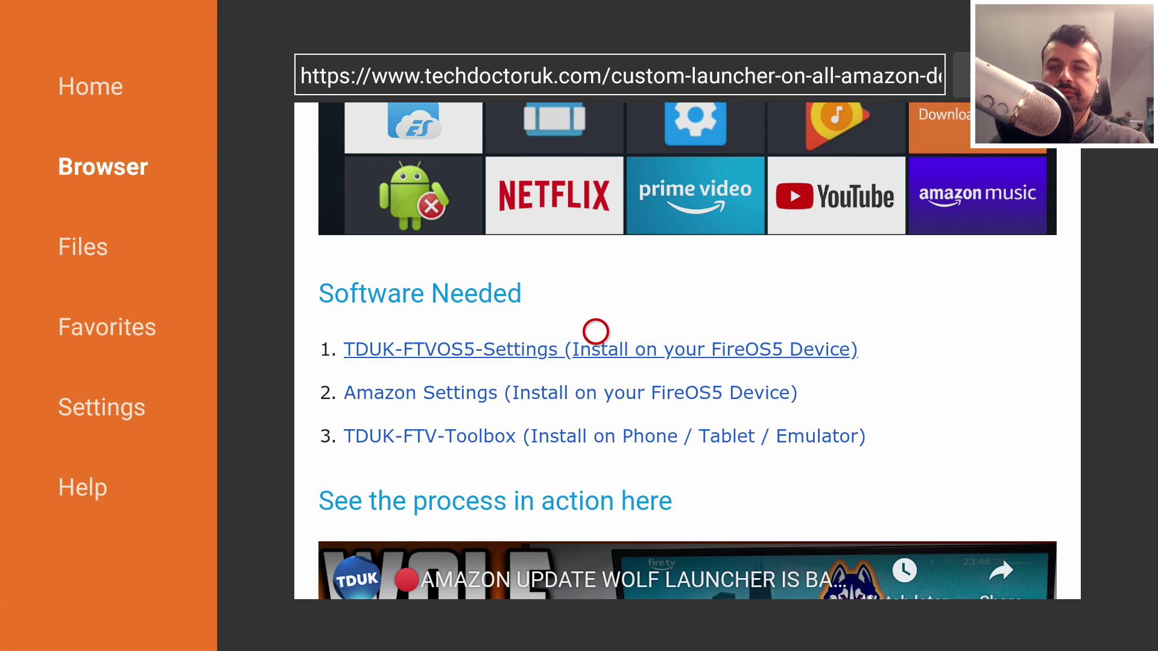
scroll(596, 567, down, 1)
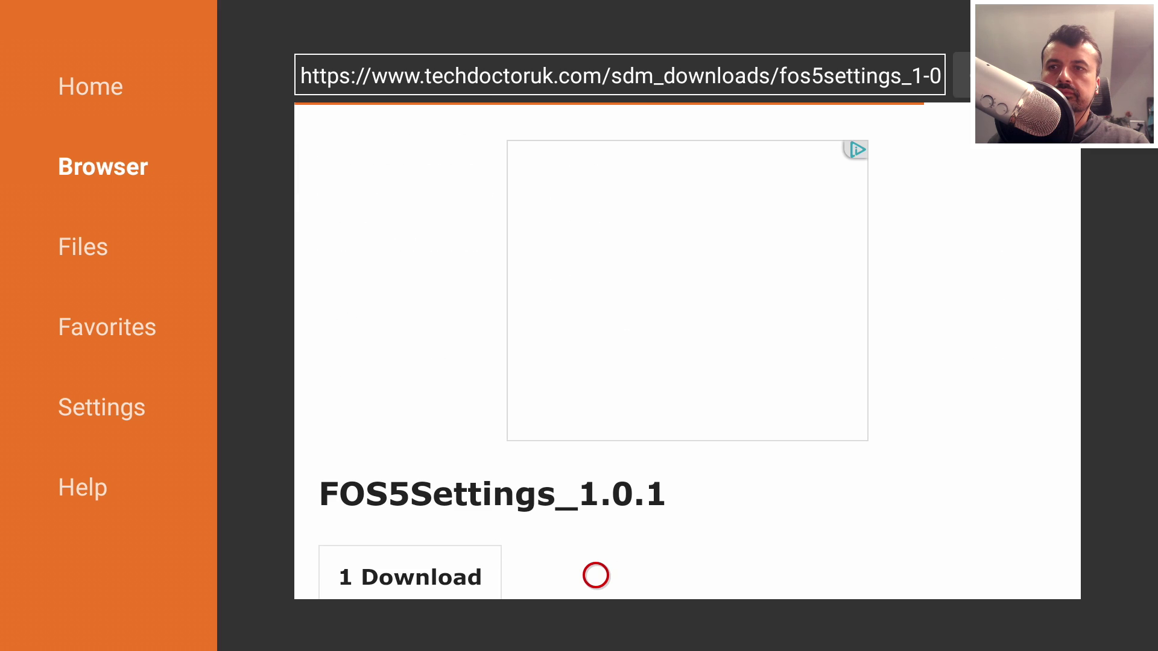
scroll(596, 576, down, 6)
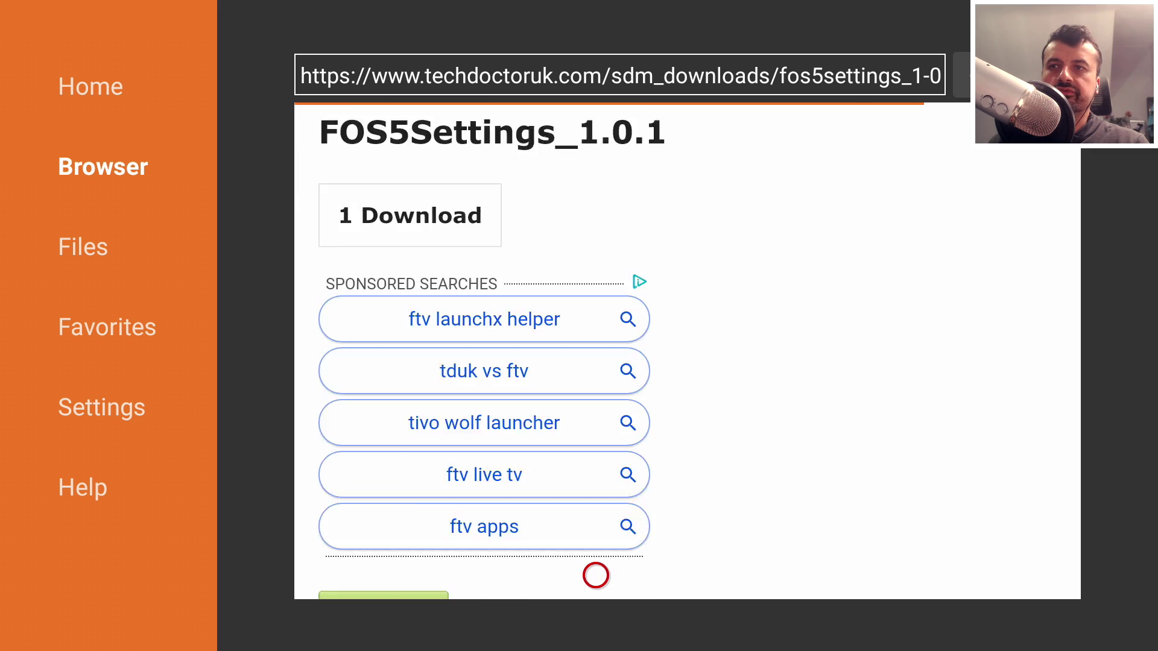
click(435, 494)
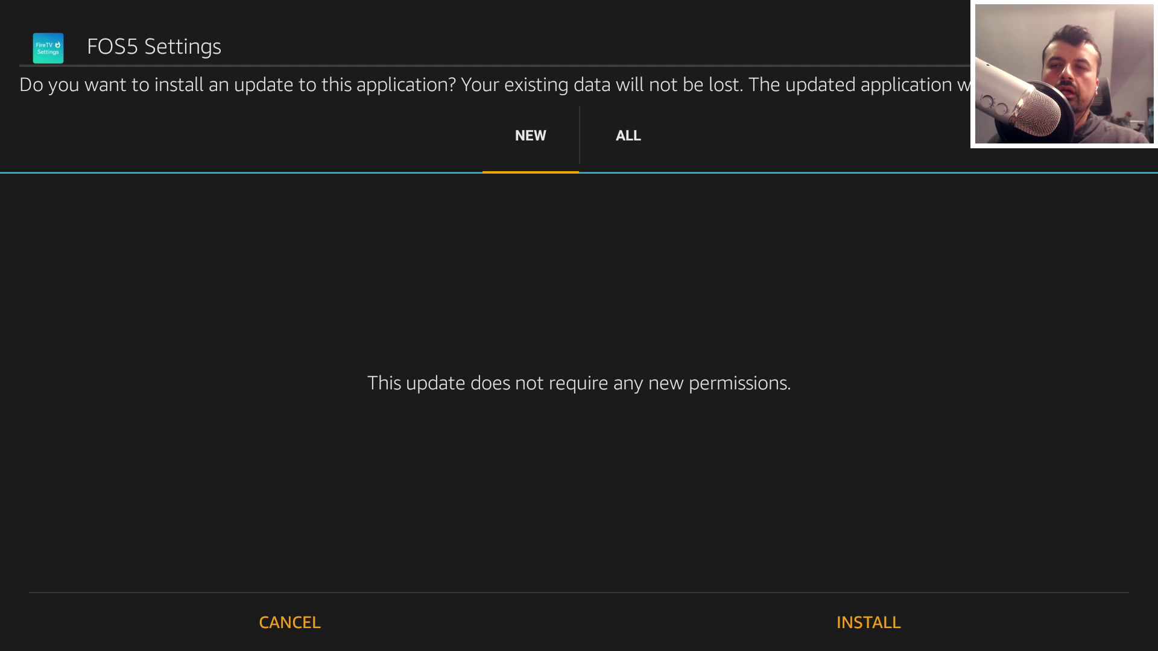
key(Escape)
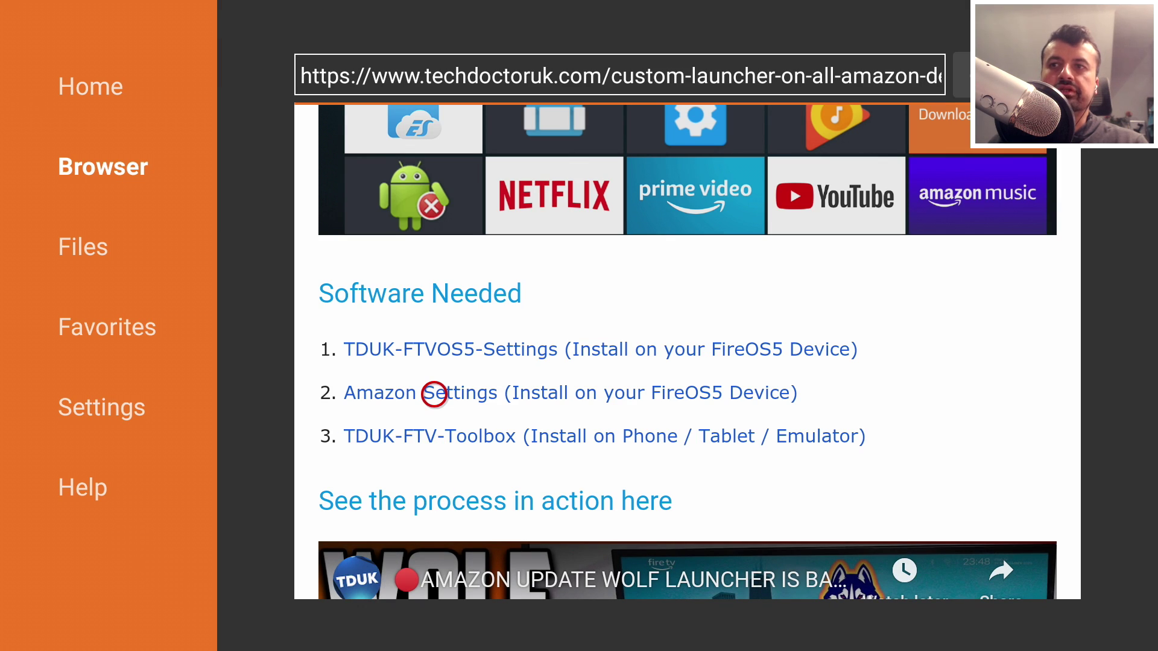
Download Amazon Settings (AmazonSettings_1.0.1) from the article's Software Needed list
click(434, 395)
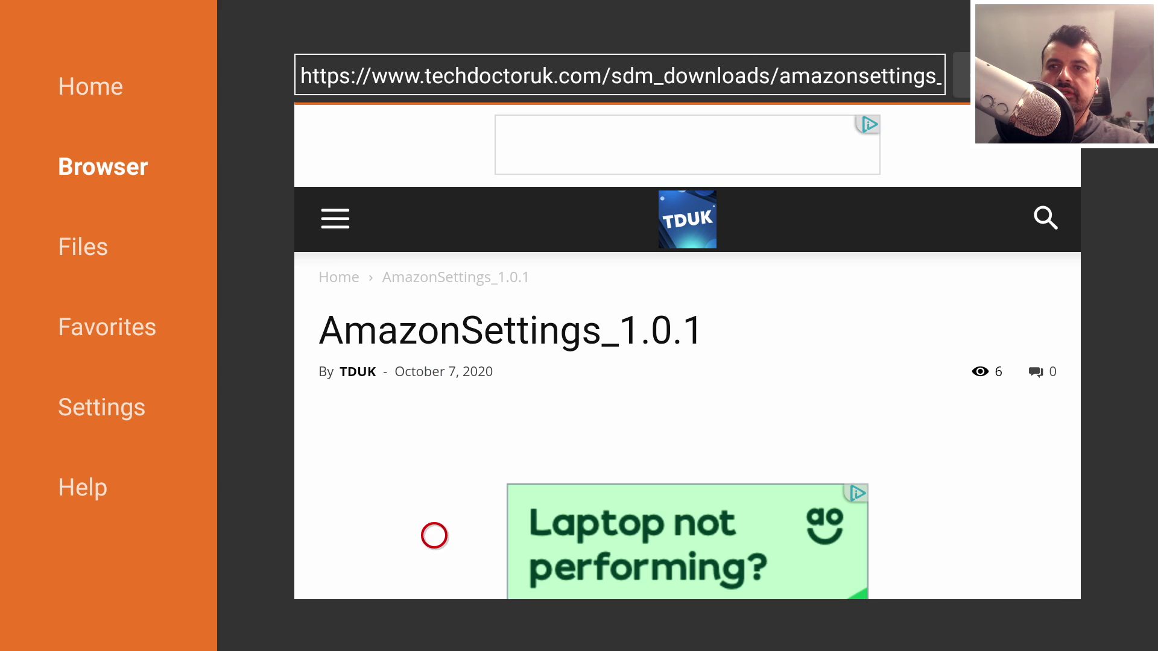
scroll(434, 575, down, 8)
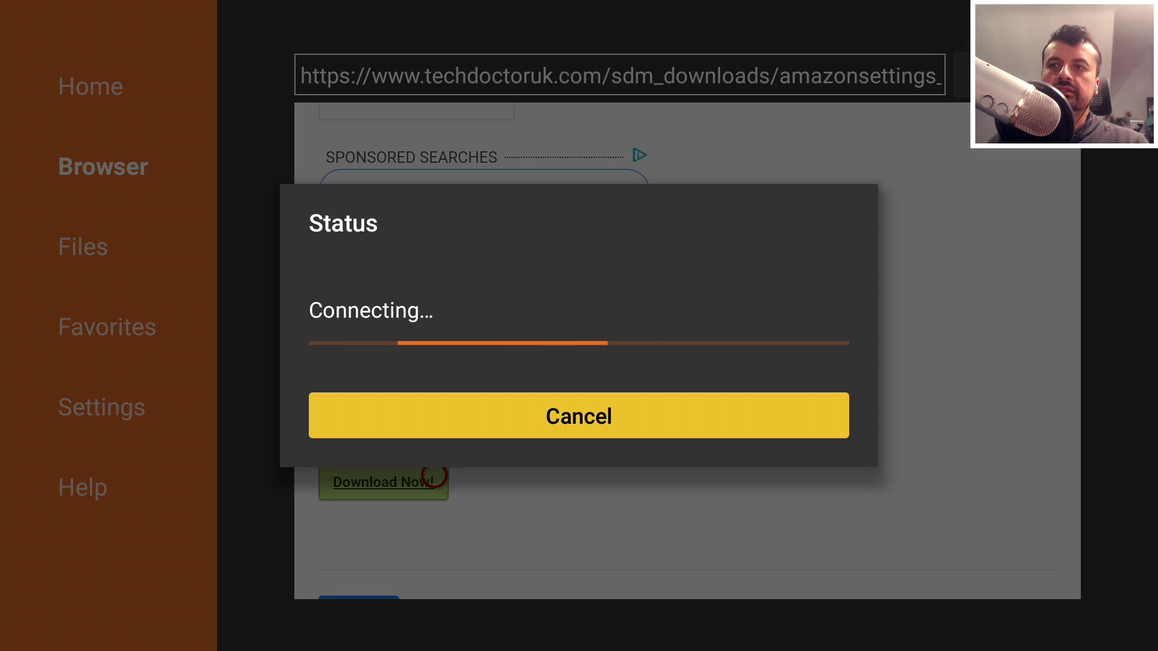
click(434, 476)
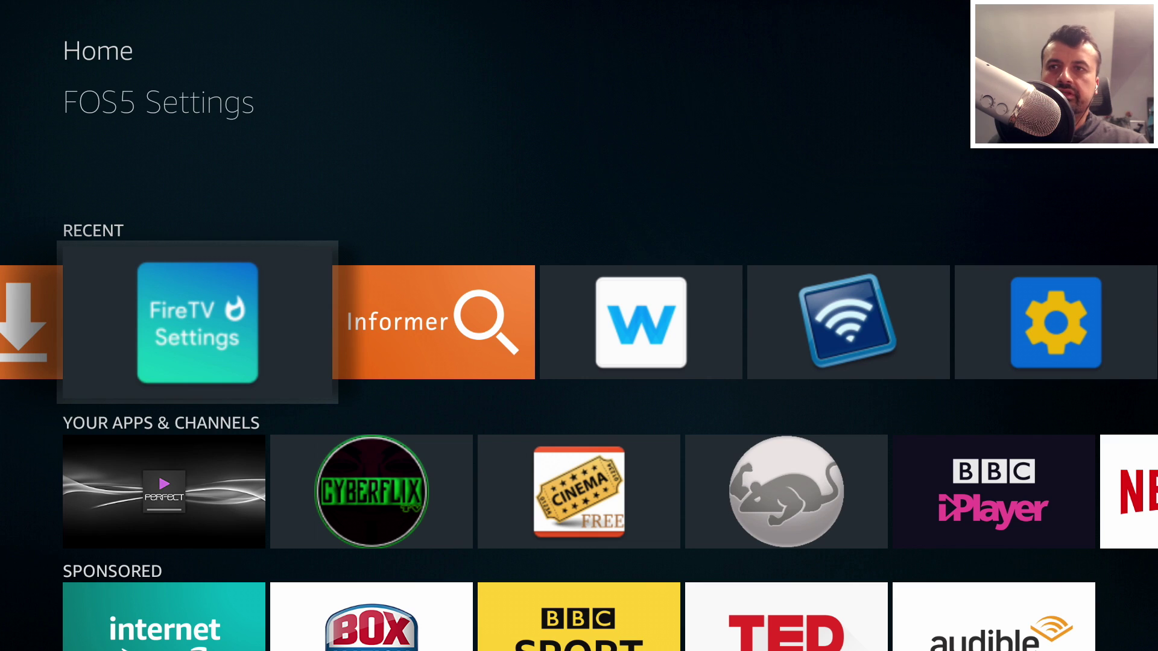
Check the Fire TV home screen's recent apps for FOS5 Settings and Amazon Settings
key(Right)
key(Right)
key(Right)
key(Right)
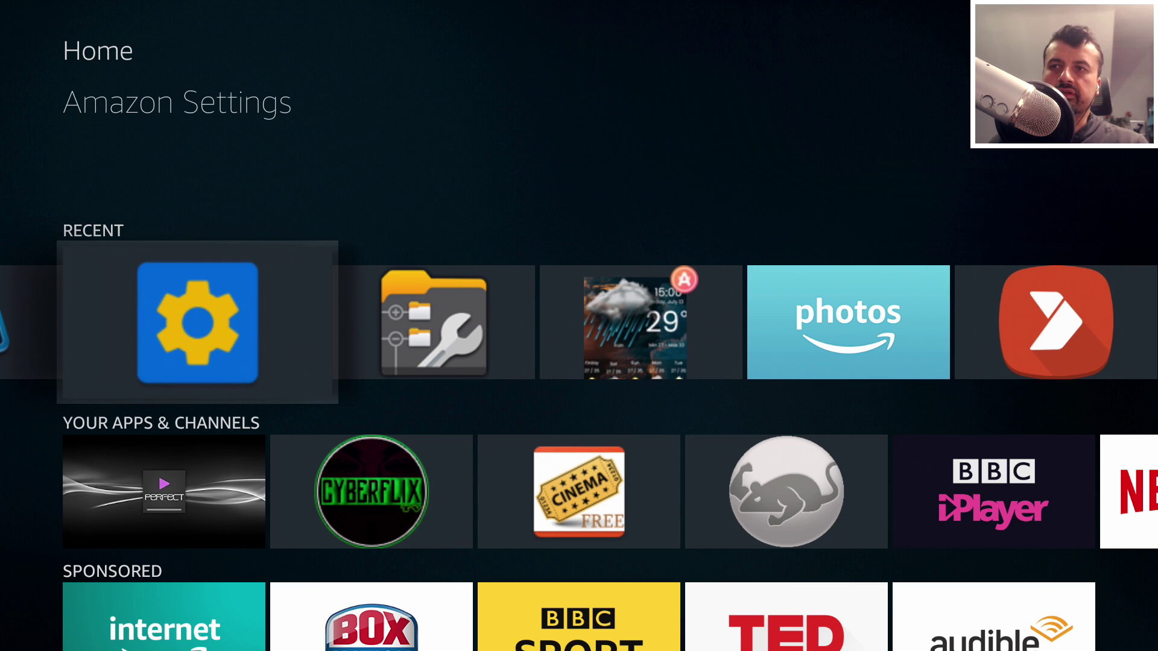
key(Left)
key(Left)
key(Left)
key(Left)
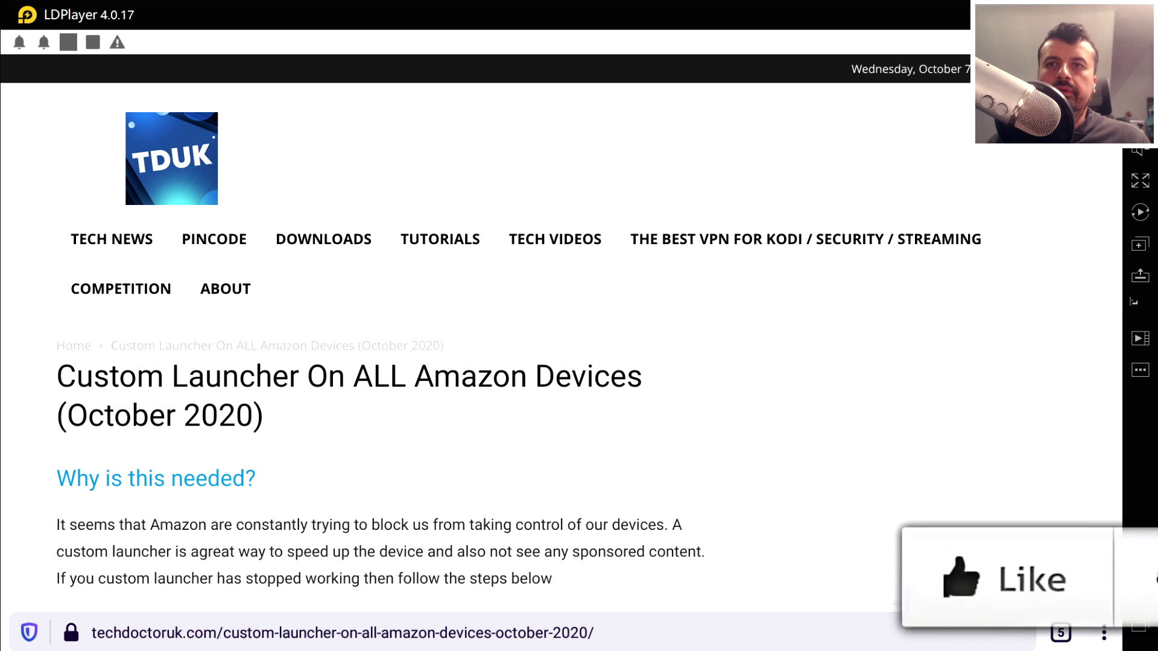
In the LDPlayer emulator's browser, download FireTVToolbox_1.4.apk through the article's TDUK-FTV-Toolbox link
scroll(292, 266, down, 20)
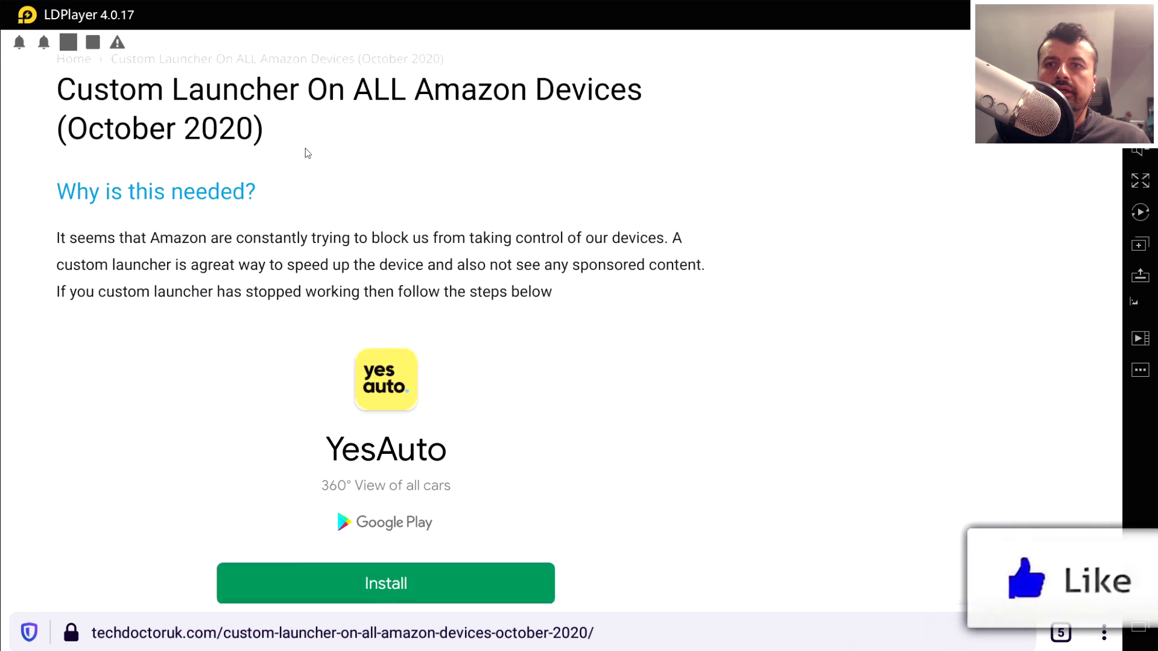
scroll(319, 246, up, 5)
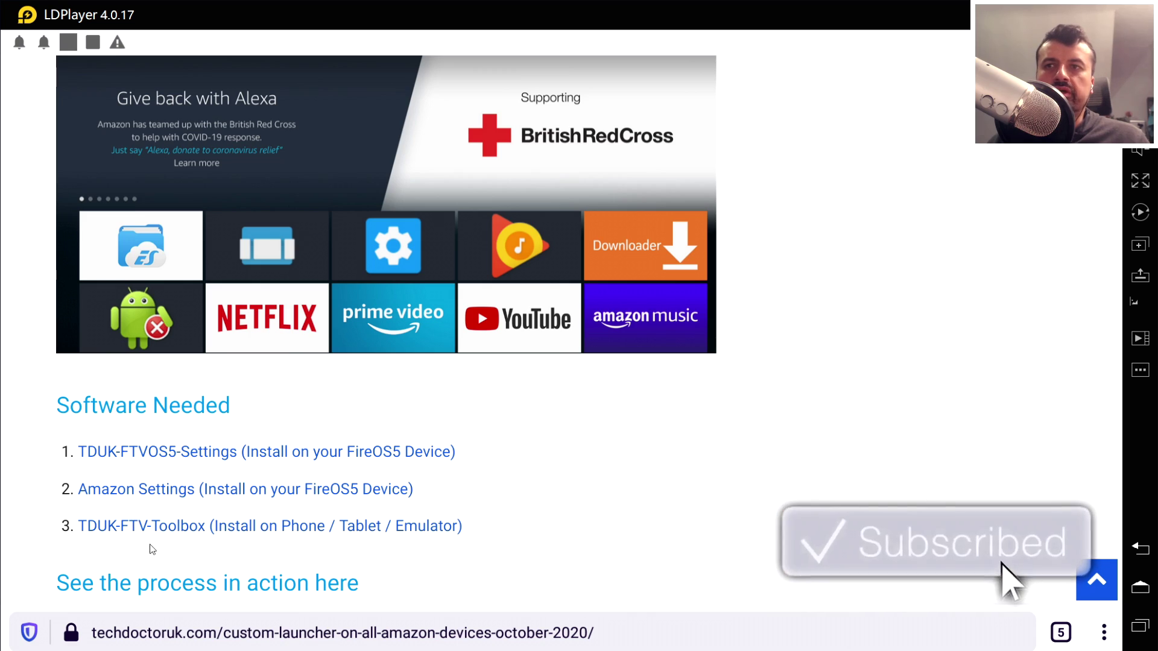
click(206, 526)
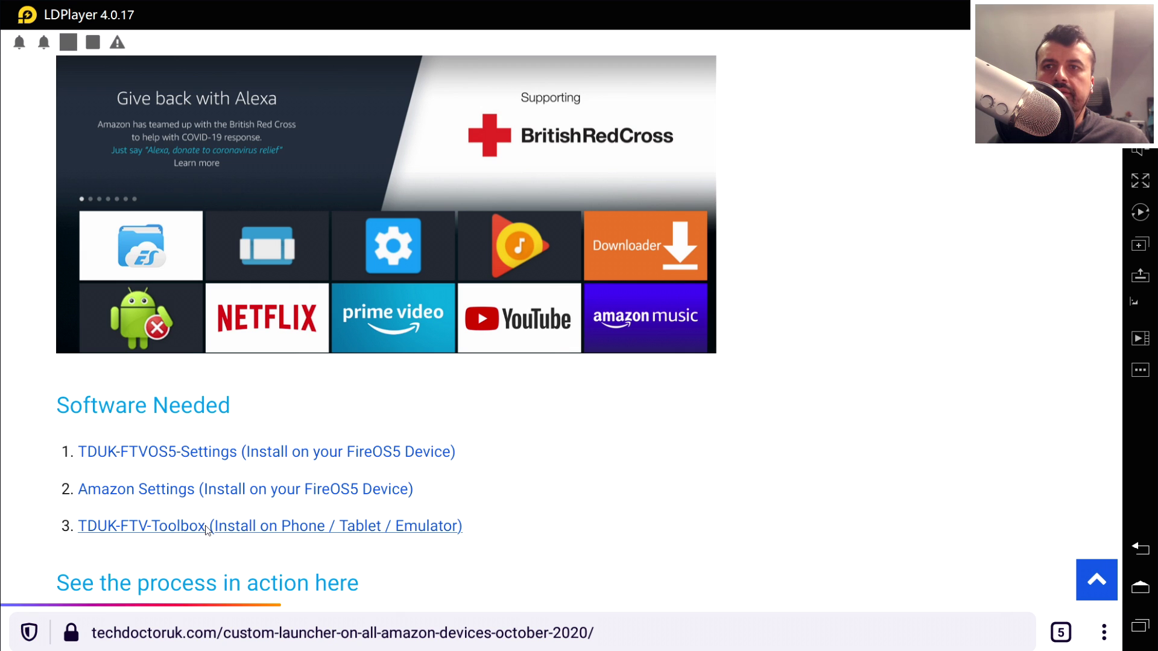
scroll(205, 374, down, 5)
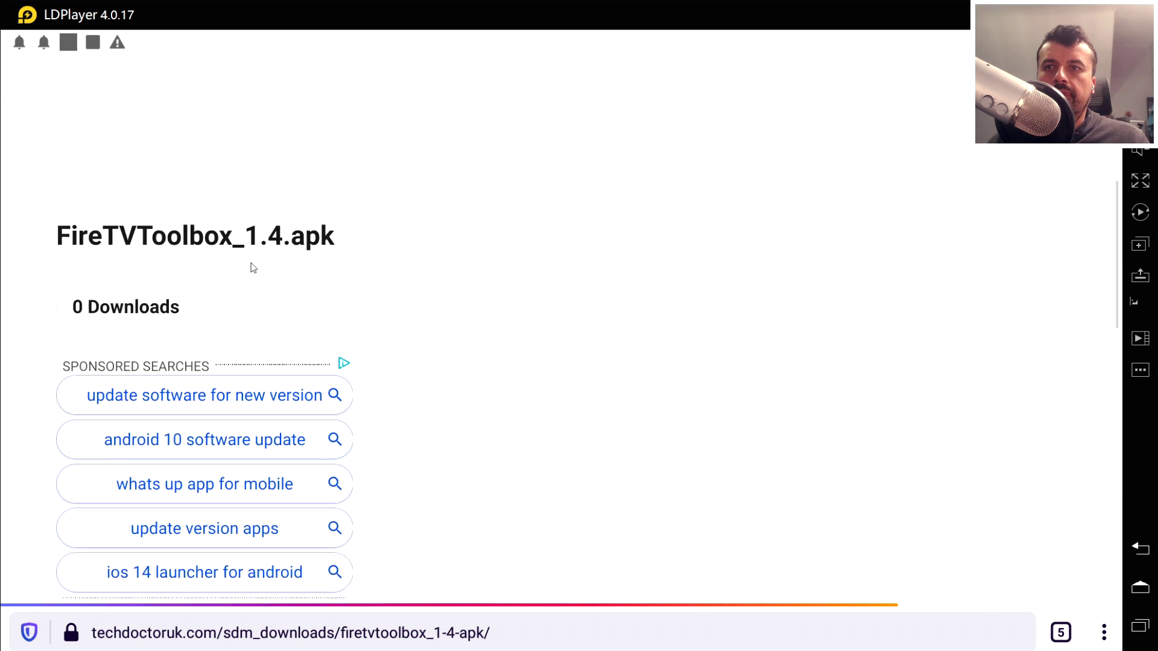
click(117, 569)
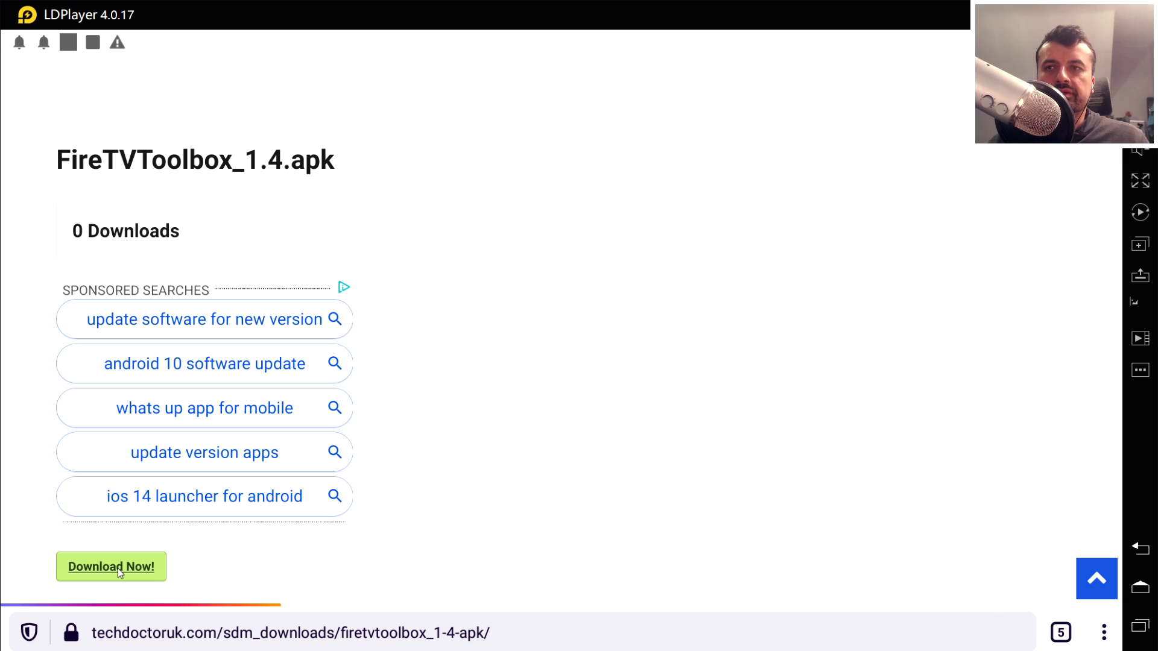
click(1053, 624)
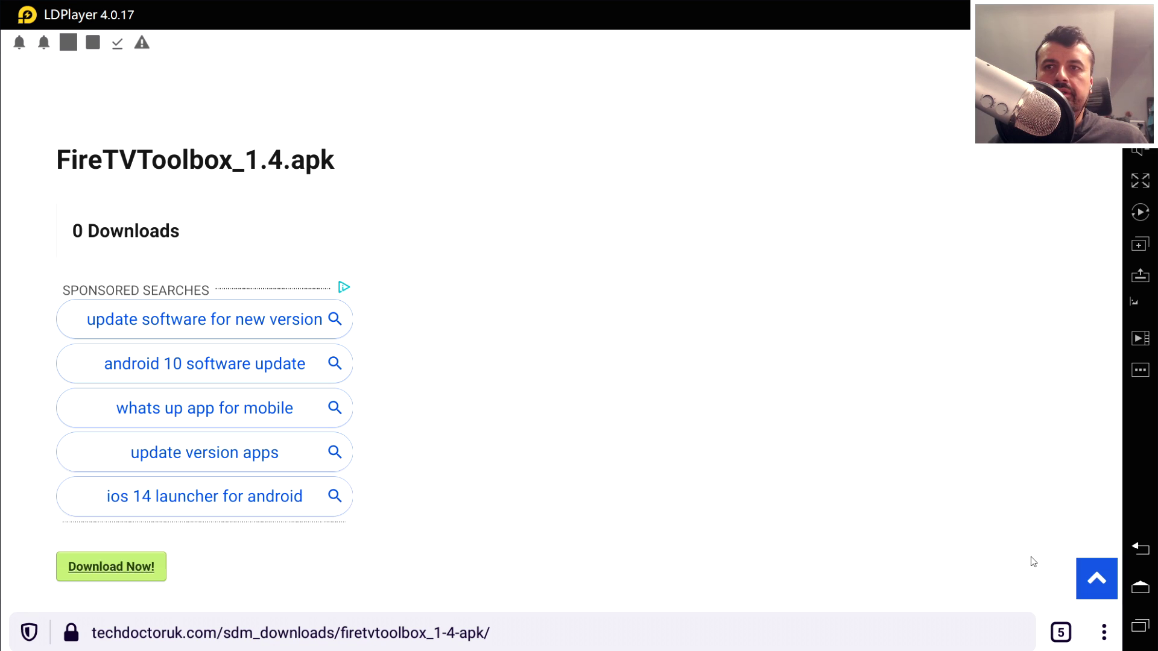
click(1030, 556)
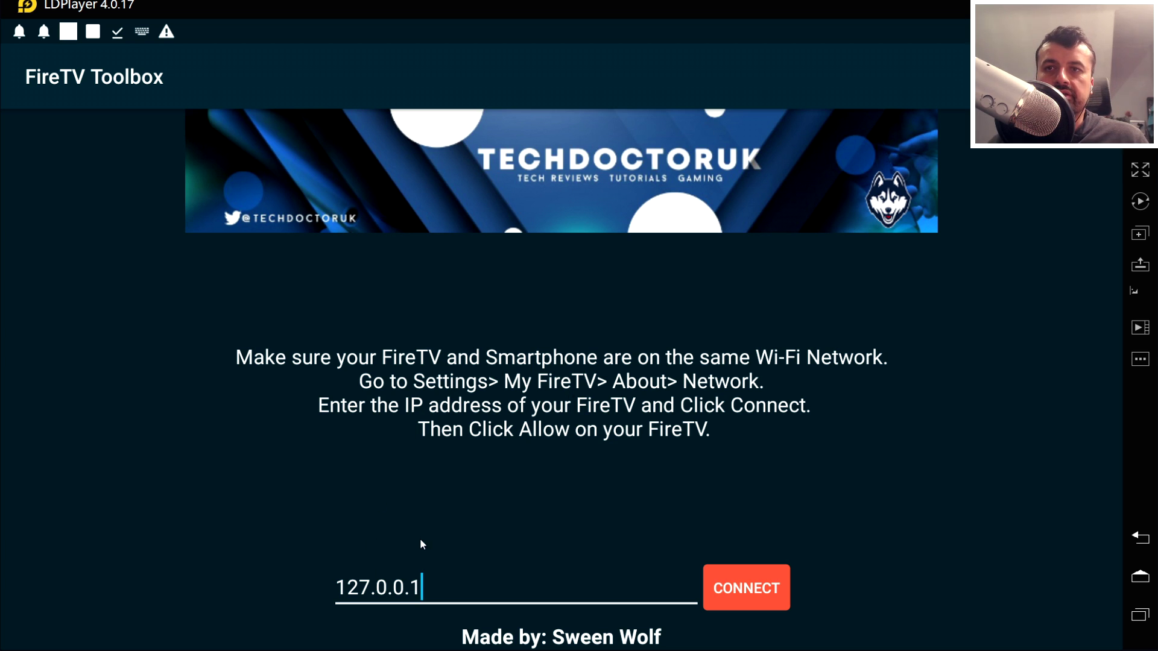
Replace the IP address in FireTV Toolbox with 192.168.0.139 and connect to the Fire TV
click(447, 578)
key(BackSpace)
key(BackSpace)
key(BackSpace)
key(BackSpace)
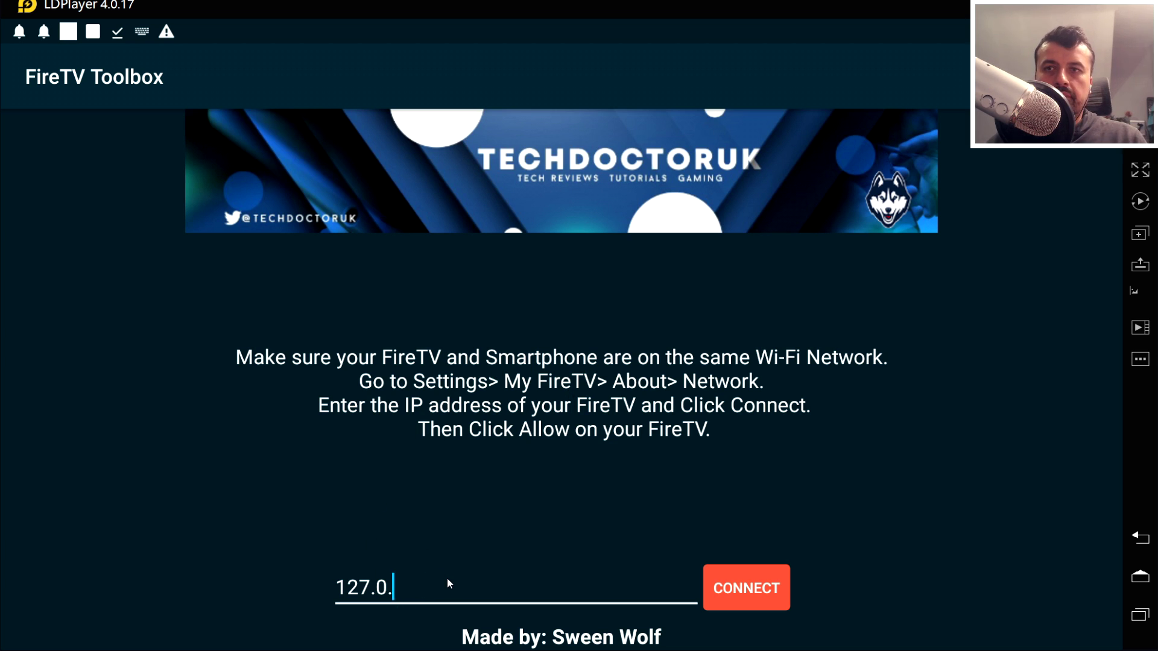
key(BackSpace)
key(BackSpace)
text(92.)
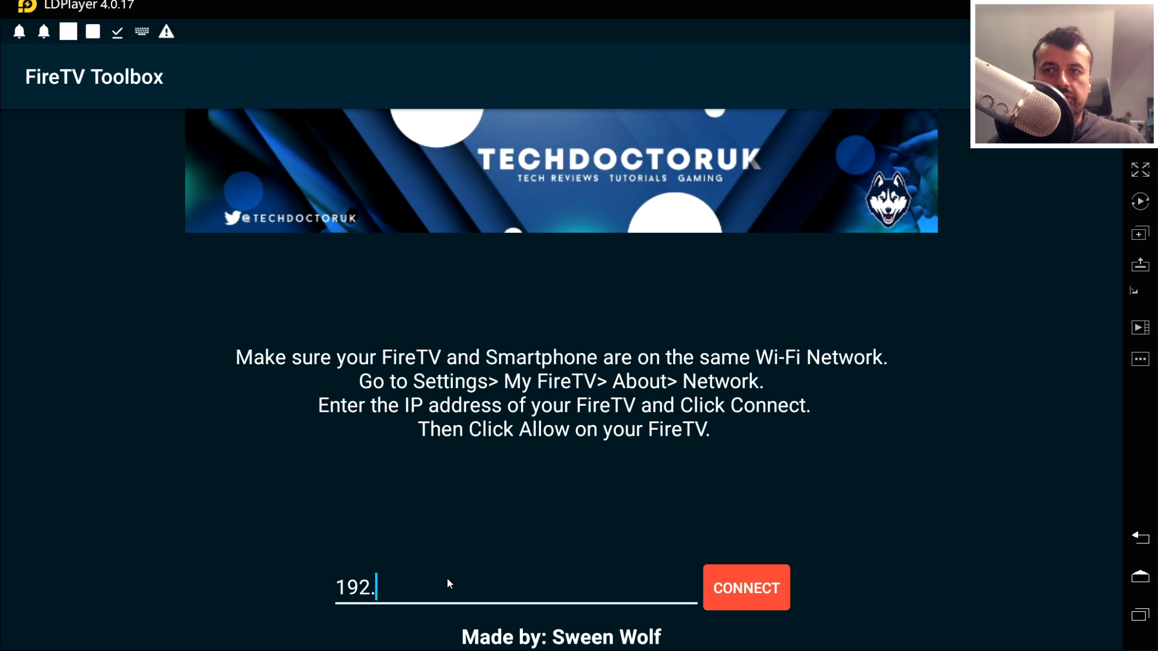
text(168.0.139)
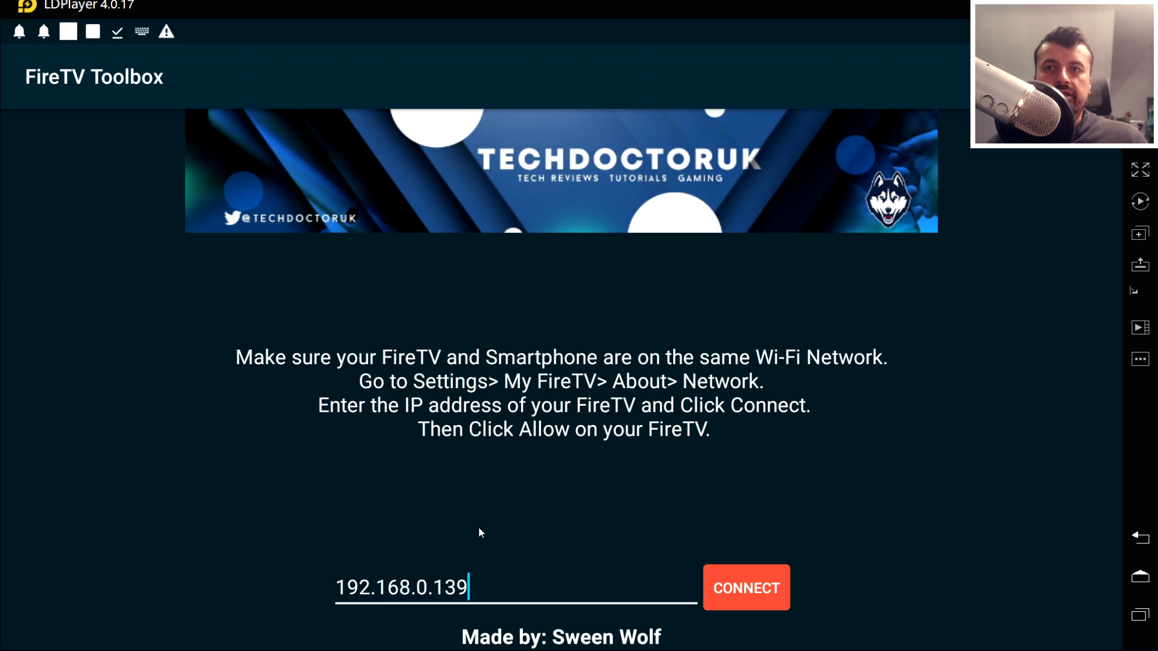
click(728, 581)
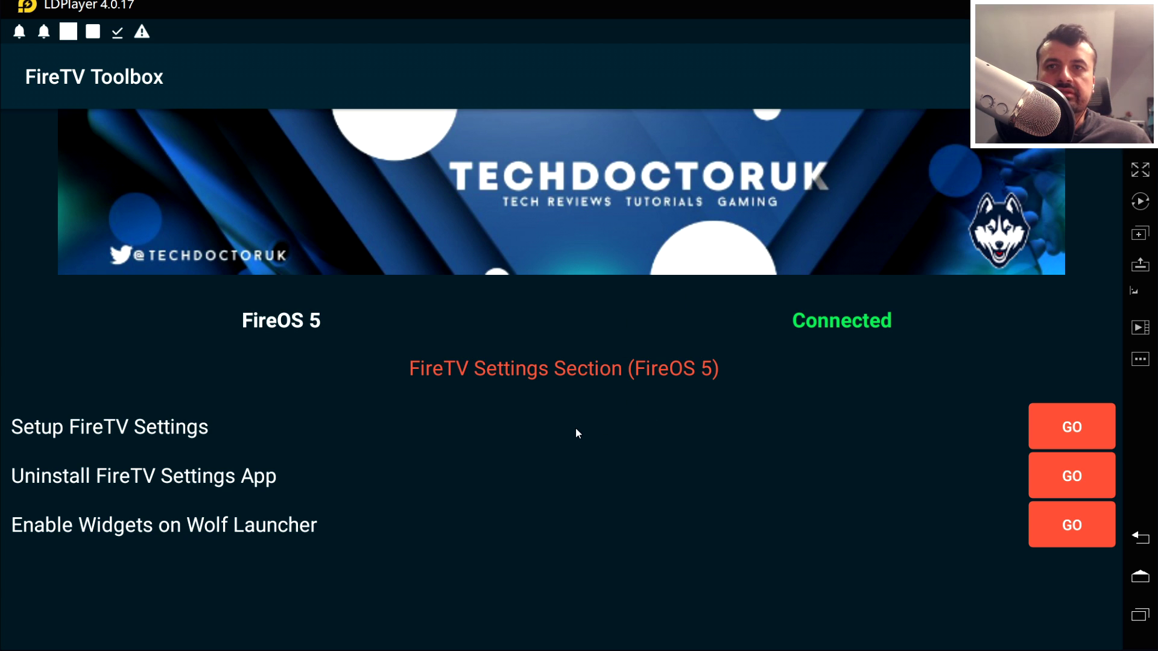
Run Setup FireTV Settings in the Toolbox and save FOS5 Settings with Wolf Launcher selected and Launcher Detection enabled
click(1038, 428)
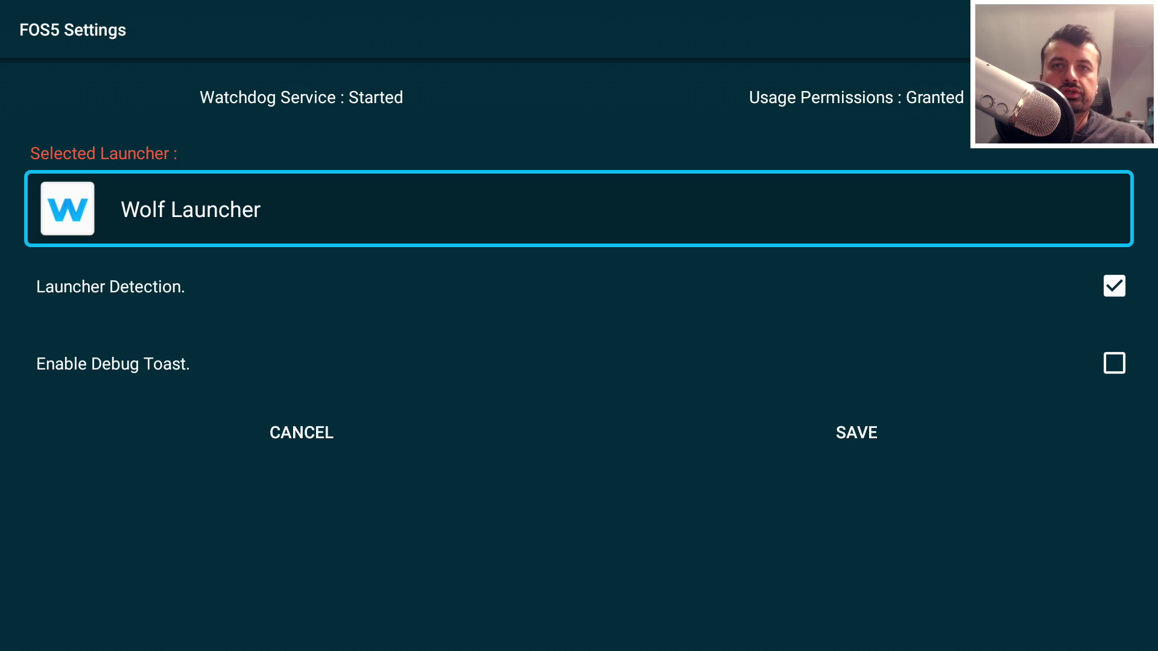
key(Down)
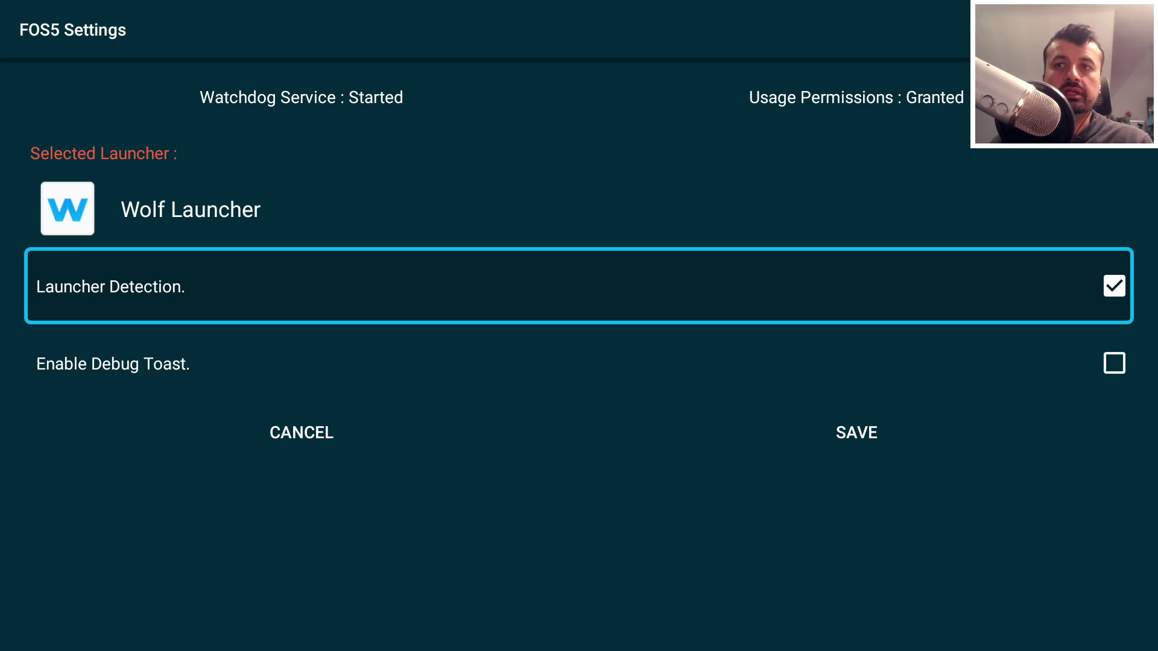
key(Up)
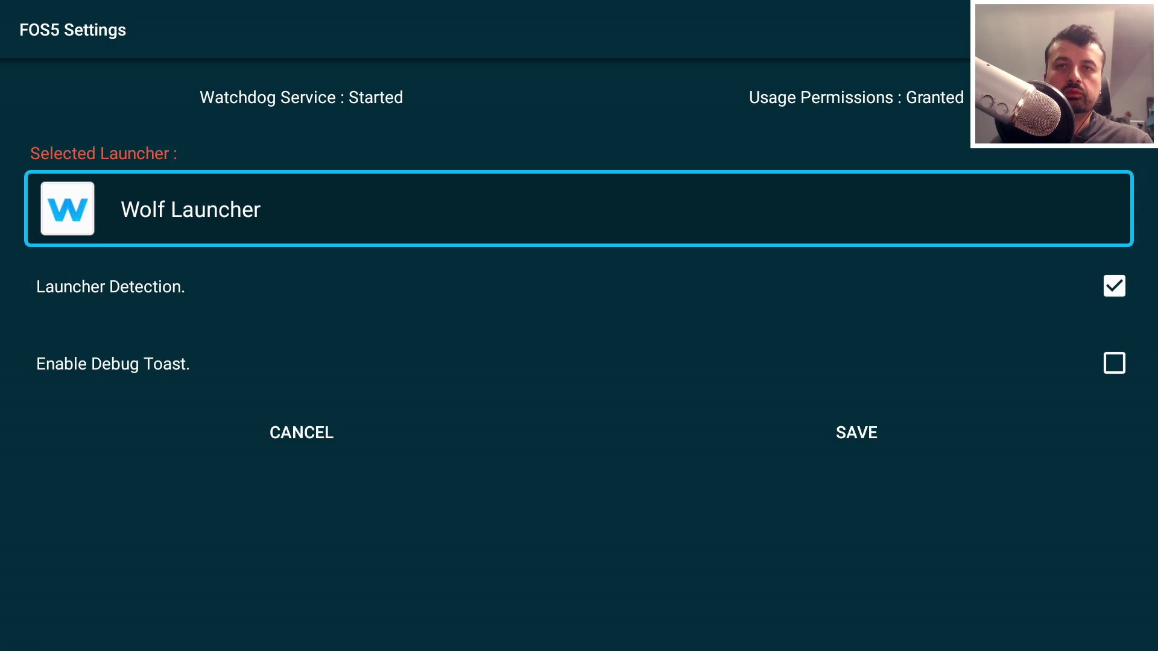
key(Down)
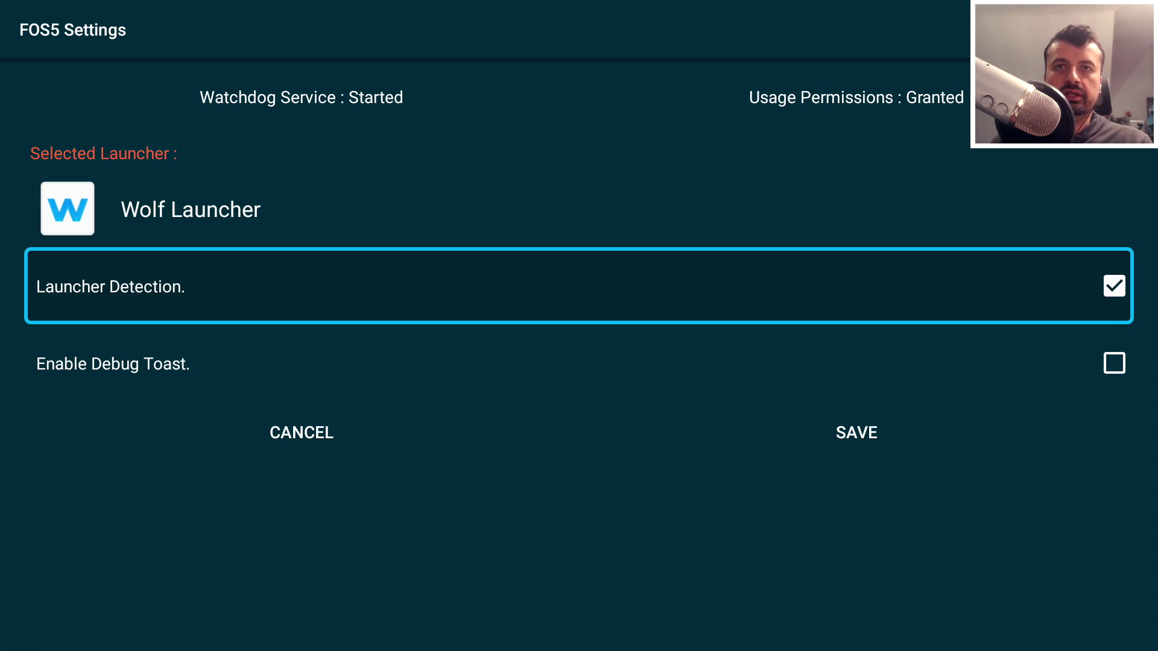
key(Down)
key(Down)
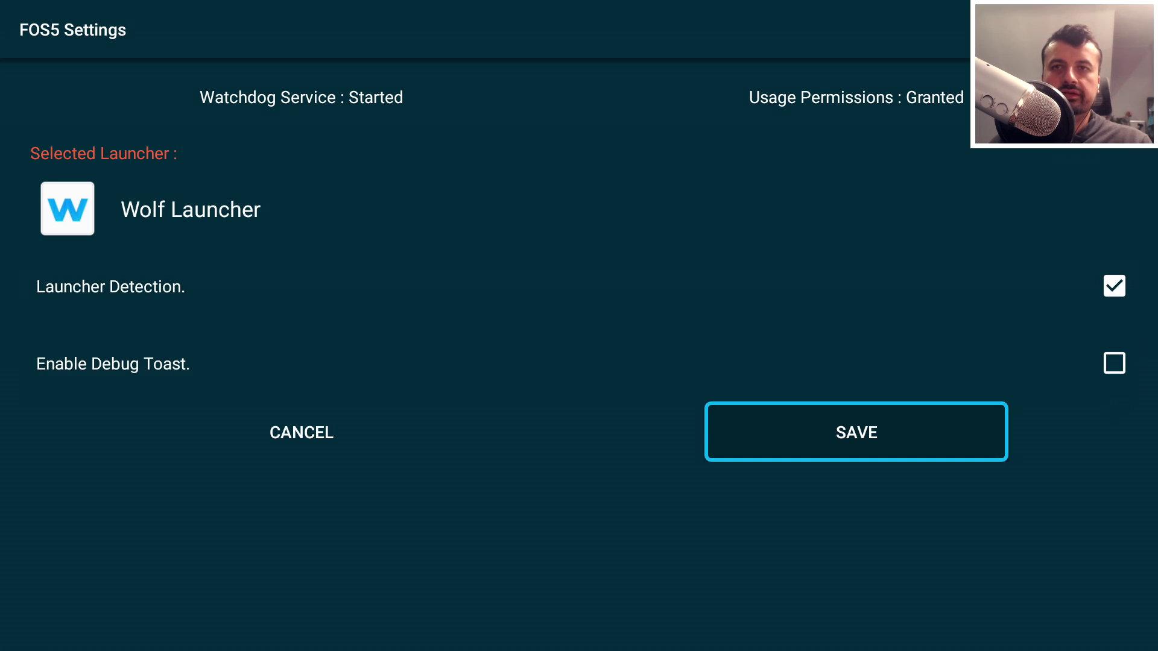
key(Return)
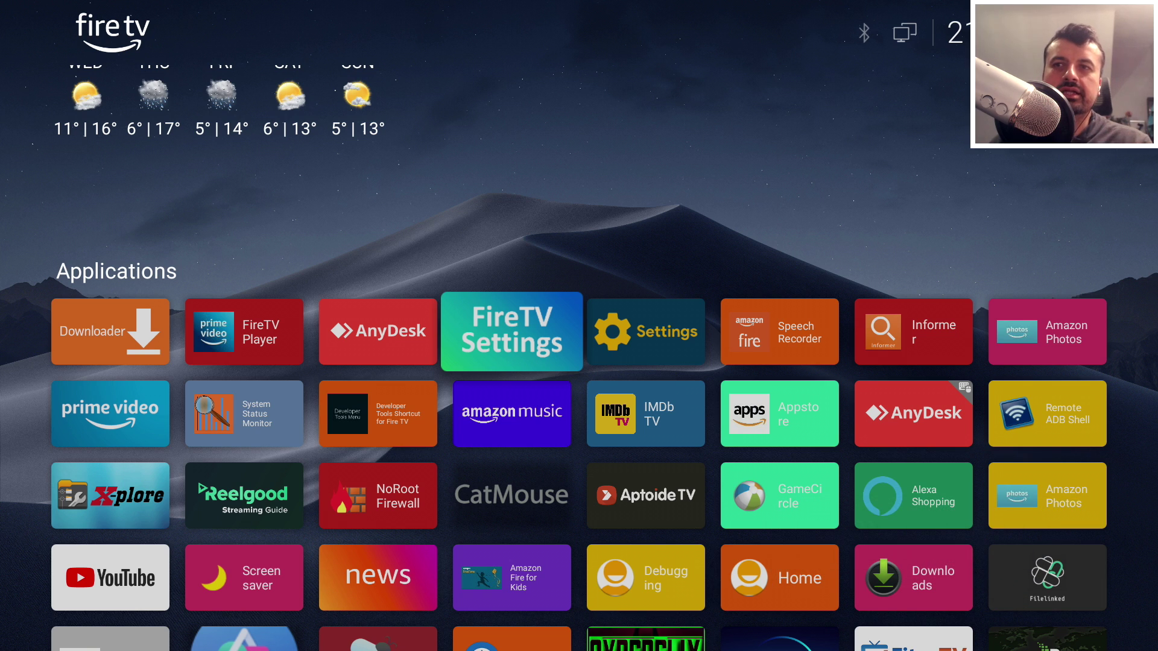
Open Downloader from the launcher's Applications grid and exit back to the grid
key(Down)
key(Down)
key(Left)
key(Right)
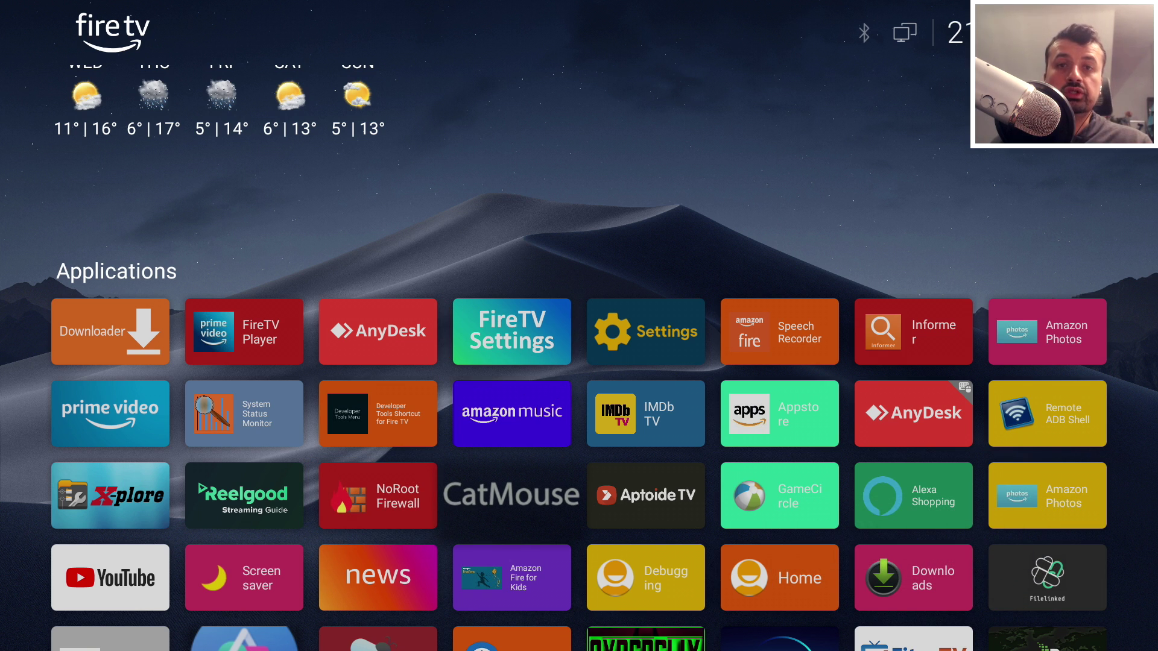
key(Right)
key(Left)
key(Left)
key(Left)
key(Left)
key(Up)
key(Up)
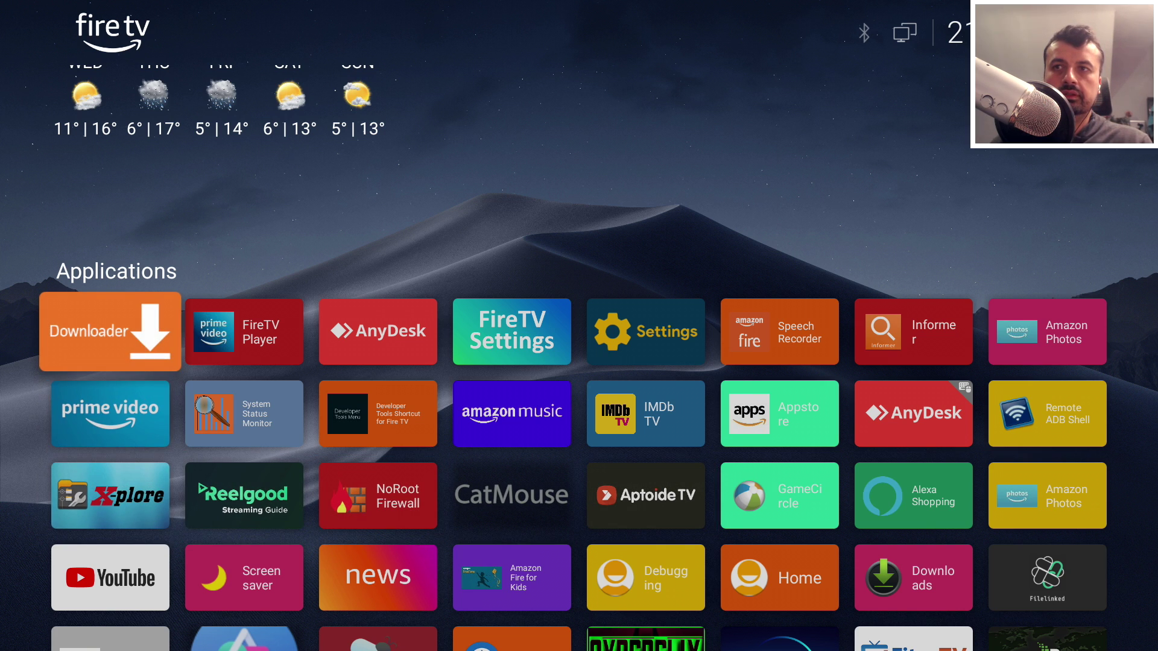
key(Return)
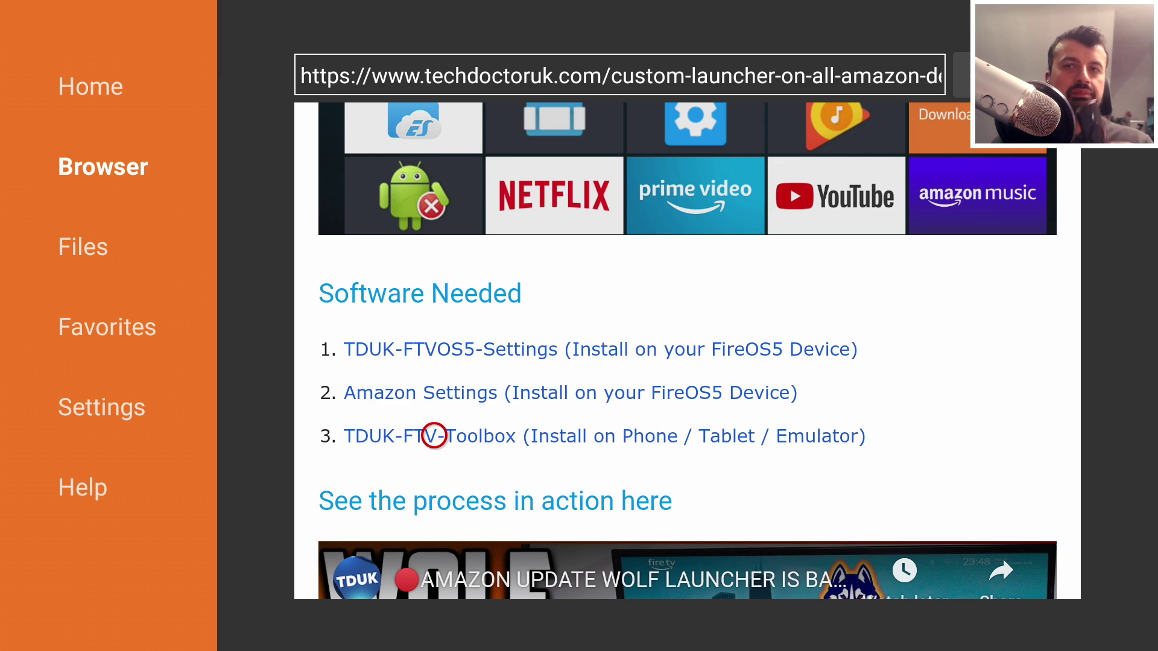
key(Escape)
key(Escape)
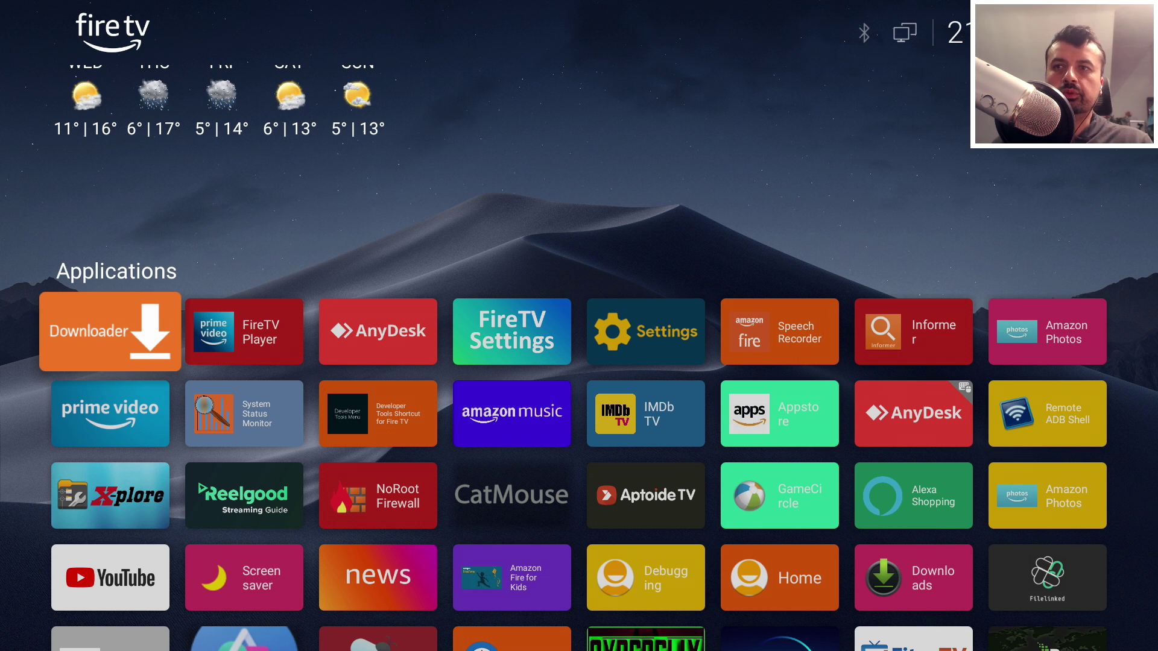
Open the X-plore file manager from the Applications grid and back out of it to the launcher
key(Down)
key(Right)
key(Right)
key(Right)
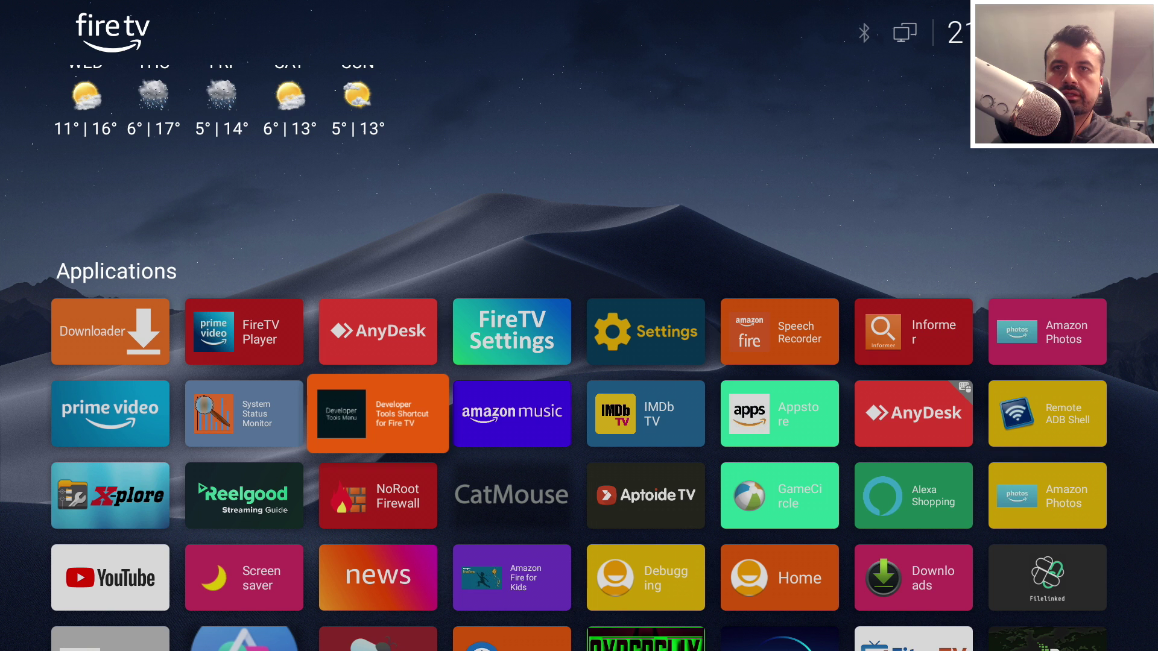
key(Right)
key(Down)
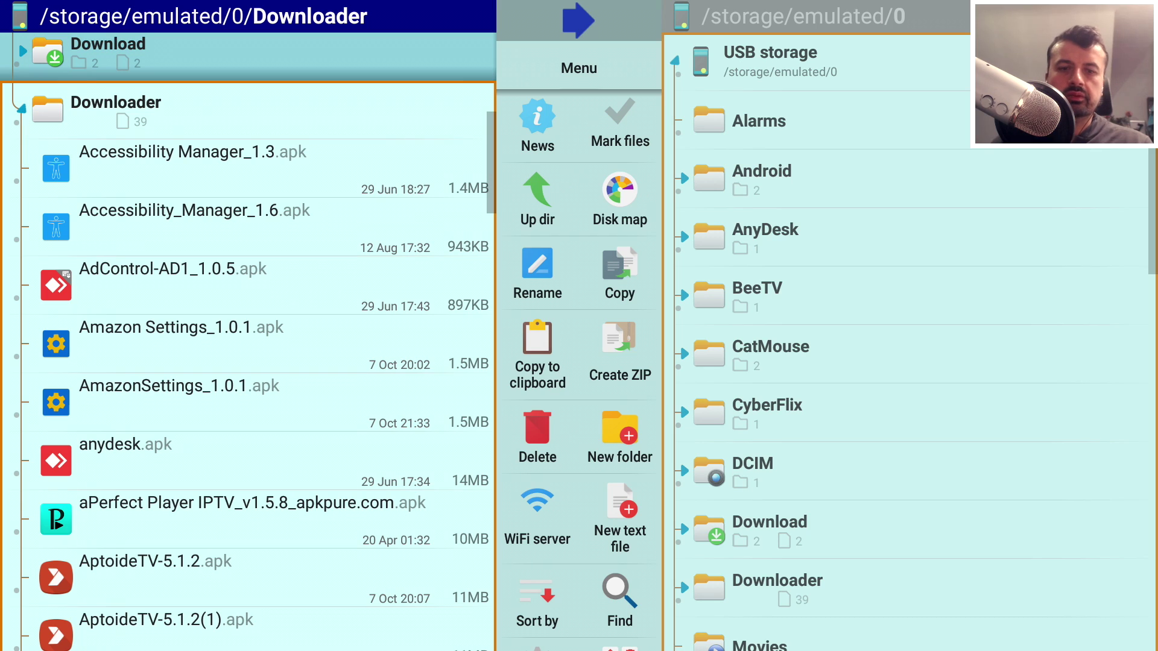
key(Escape)
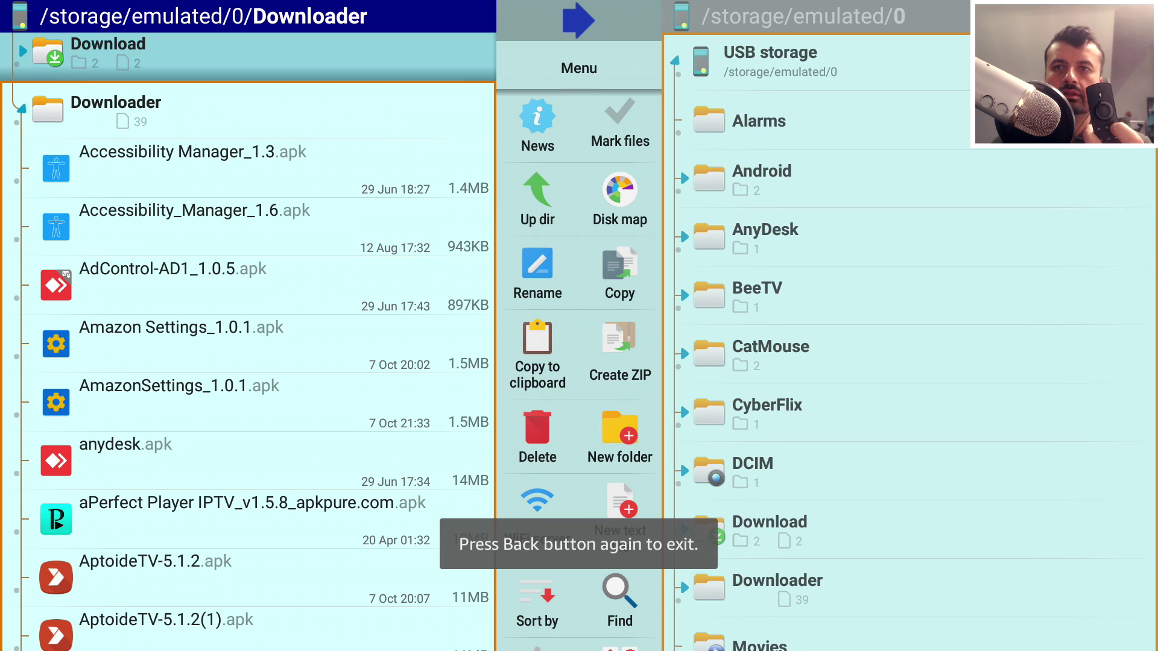
key(Escape)
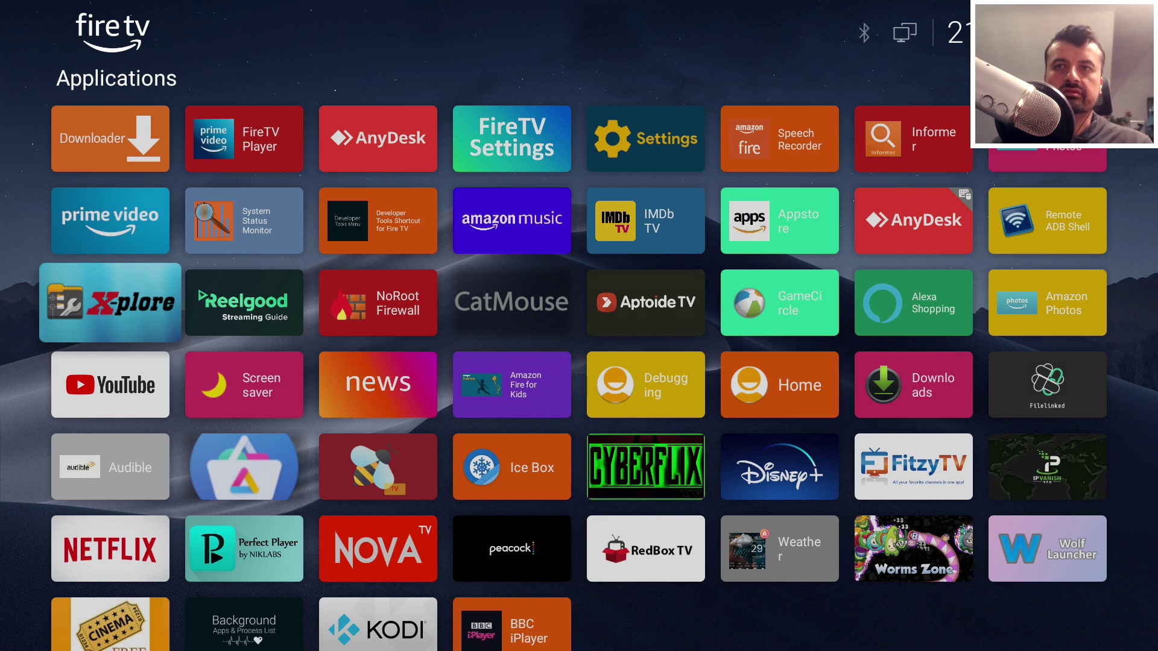
Reopen X-plore and go to the home screen from inside it to test the Wolf Launcher redirect
key(Down)
key(Up)
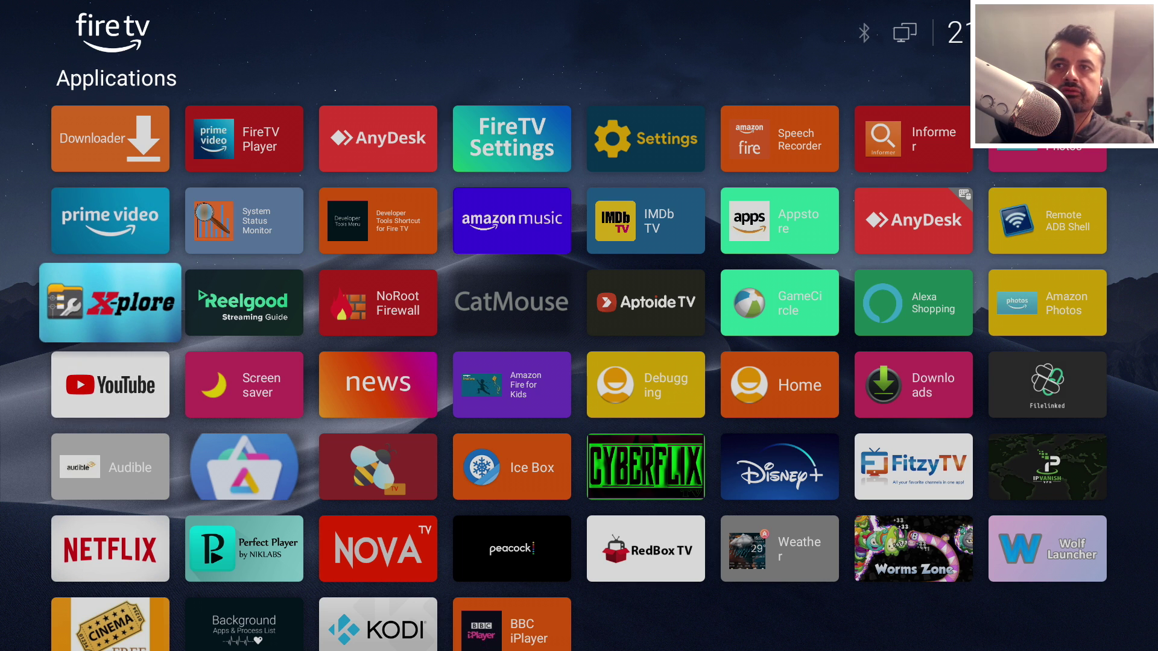
key(Return)
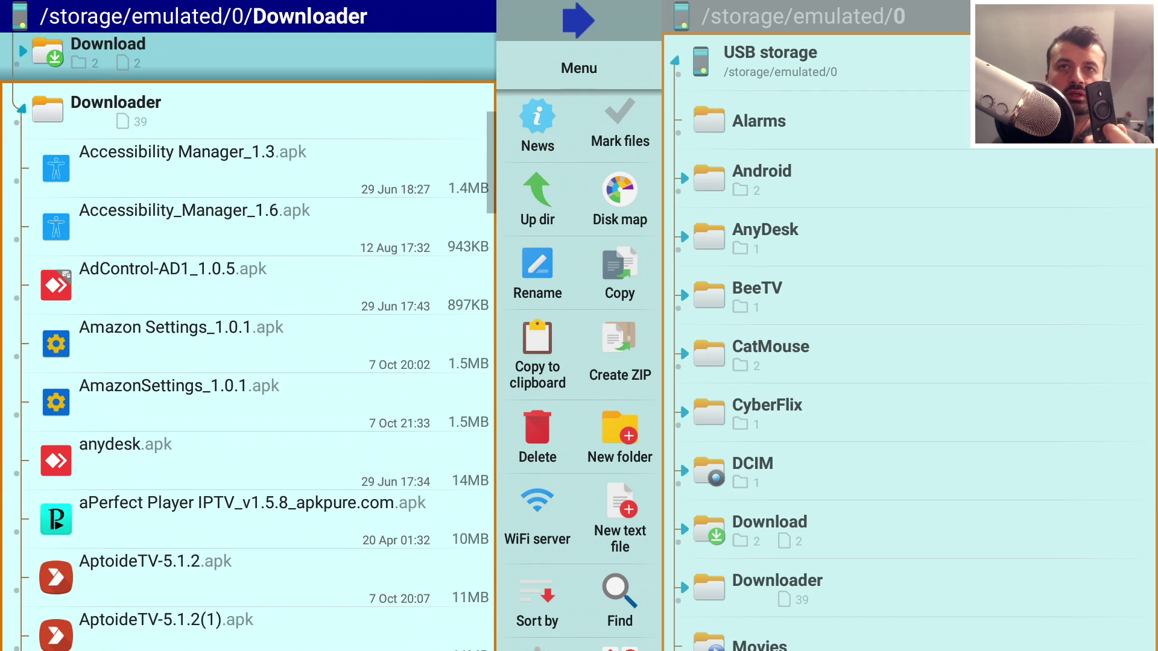
key(Home)
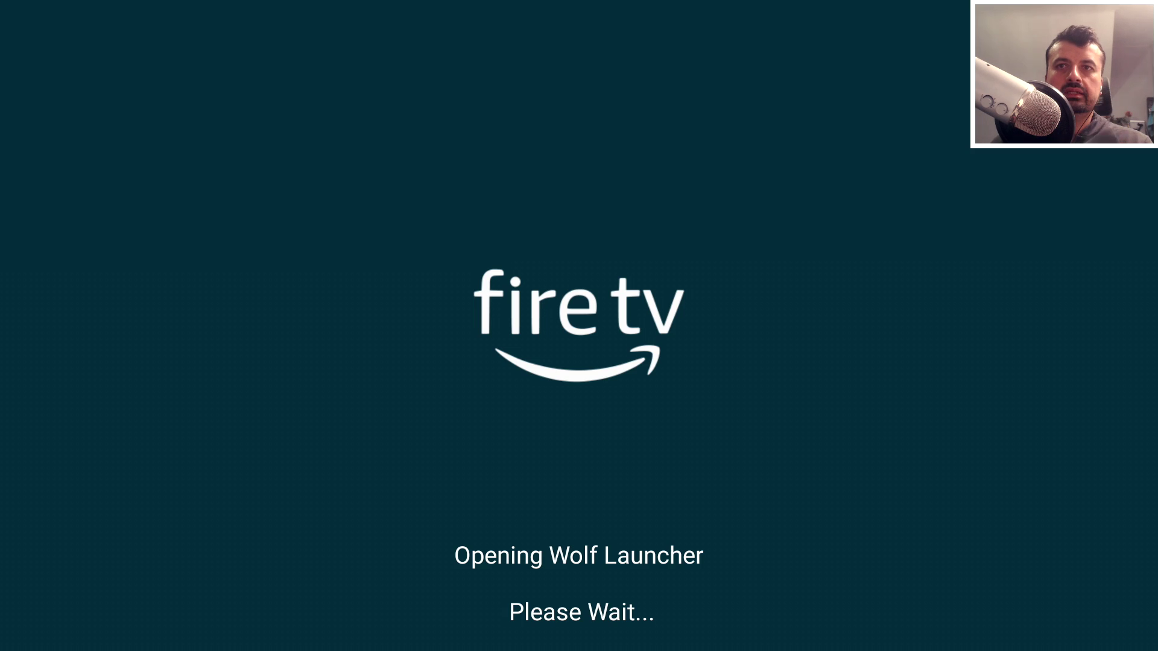
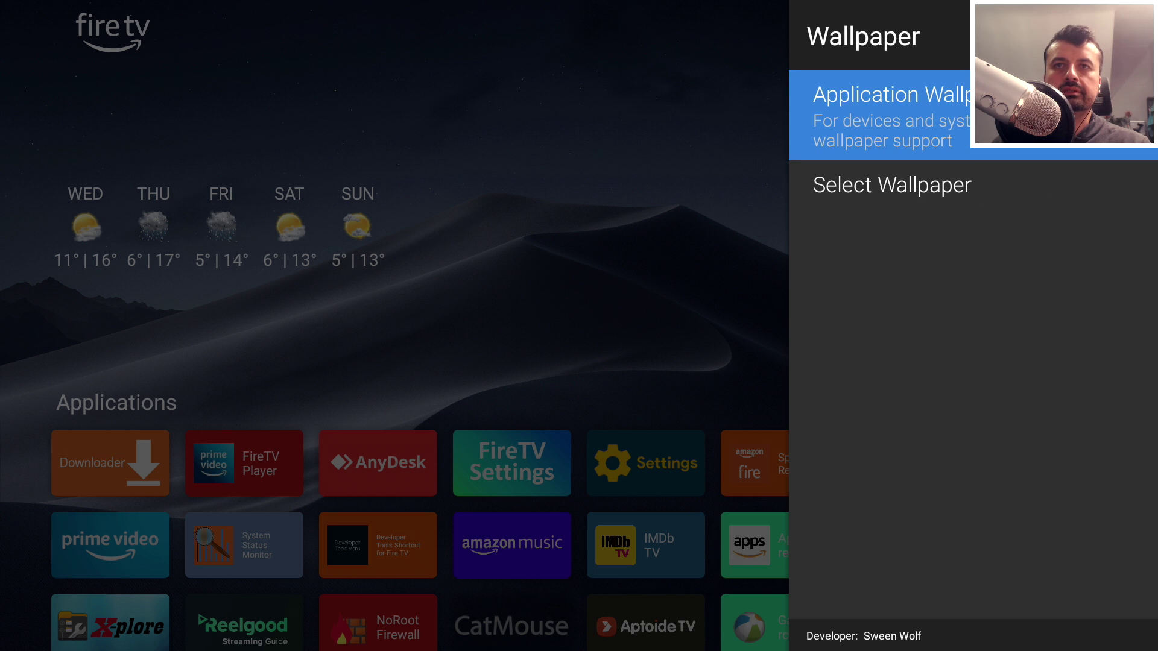
Start selecting a wallpaper image for the launcher and open the /storage/emulated/0/Downloader folder
key(Down)
key(Return)
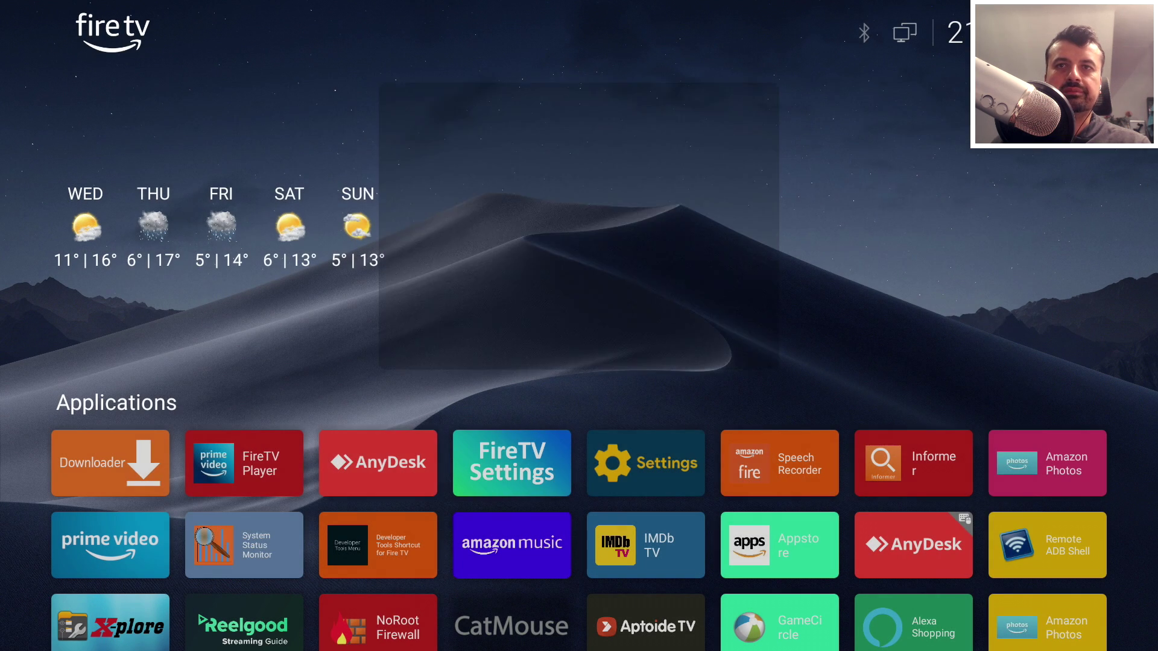
key(Return)
key(Down)
key(Down)
key(Down)
key(Down)
key(Down)
key(Down)
key(Down)
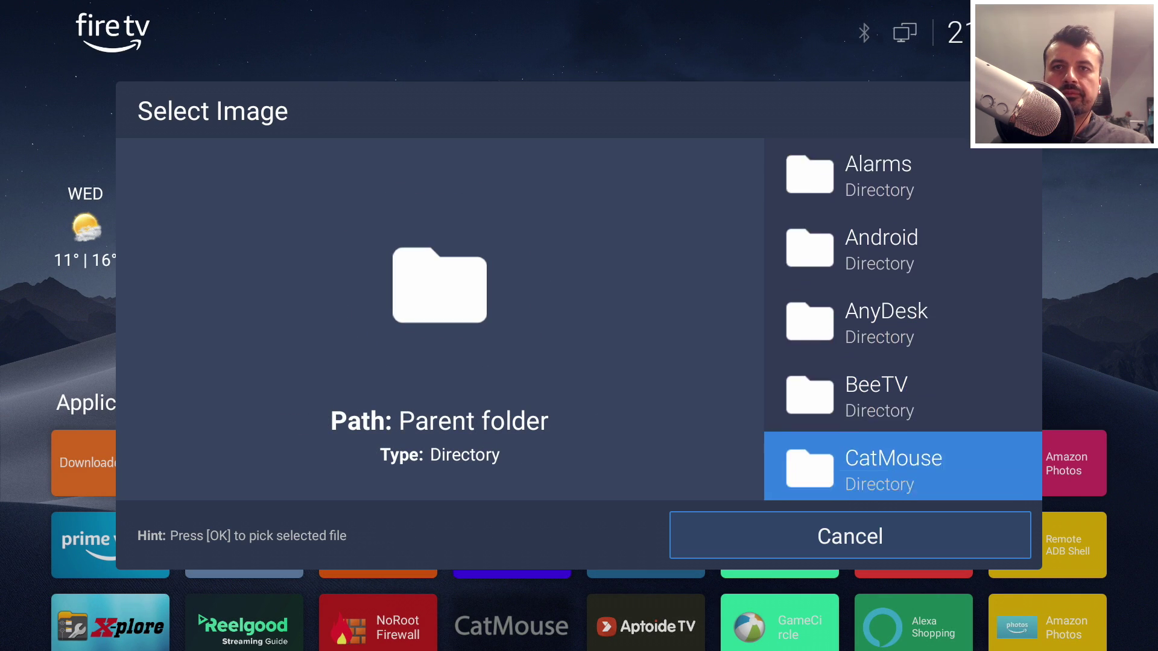
key(Down)
key(Down)
key(Down)
key(Up)
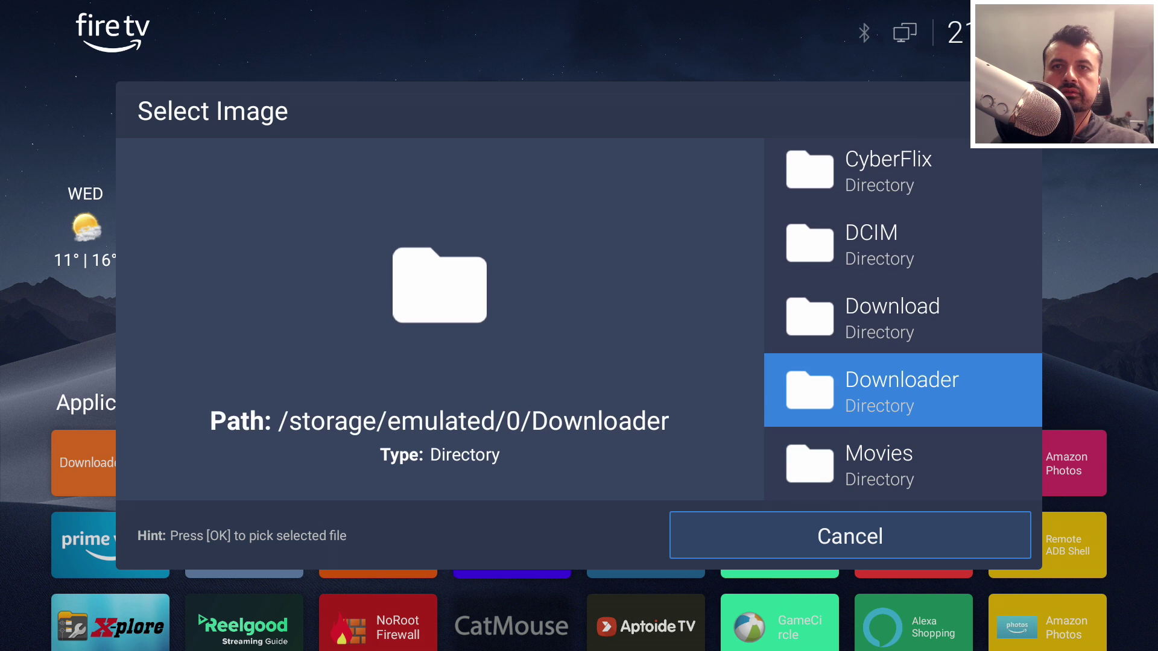
key(Return)
Set 1background.jpg as the launcher's wallpaper
key(Down)
key(Down)
key(Down)
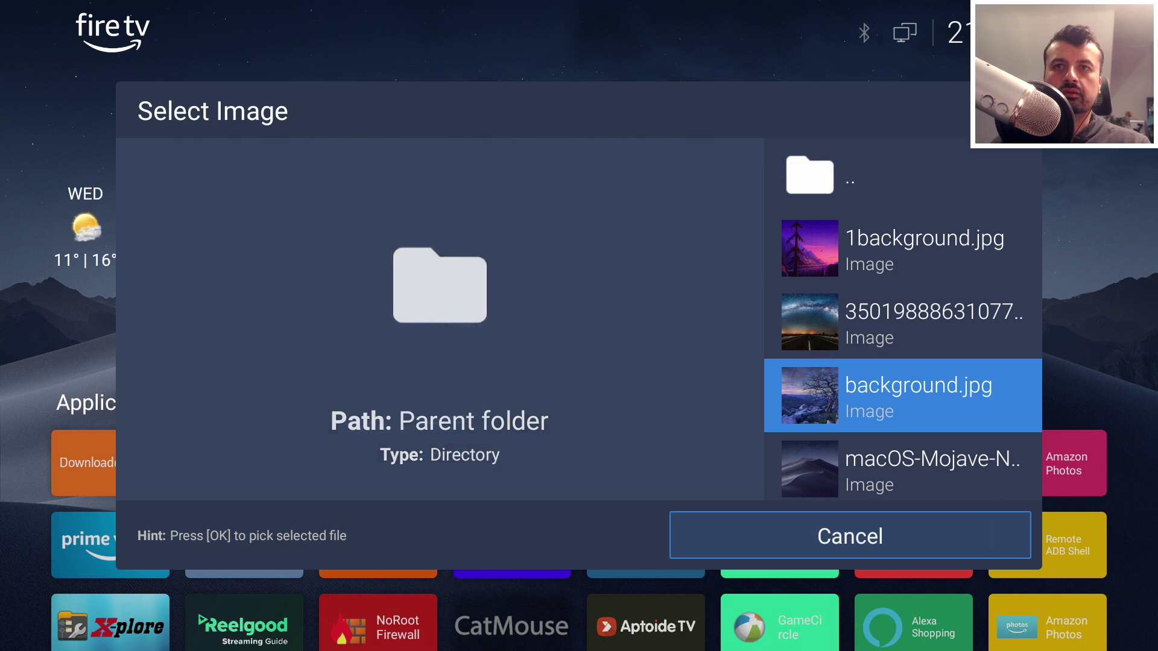
key(Down)
key(Down)
key(Up)
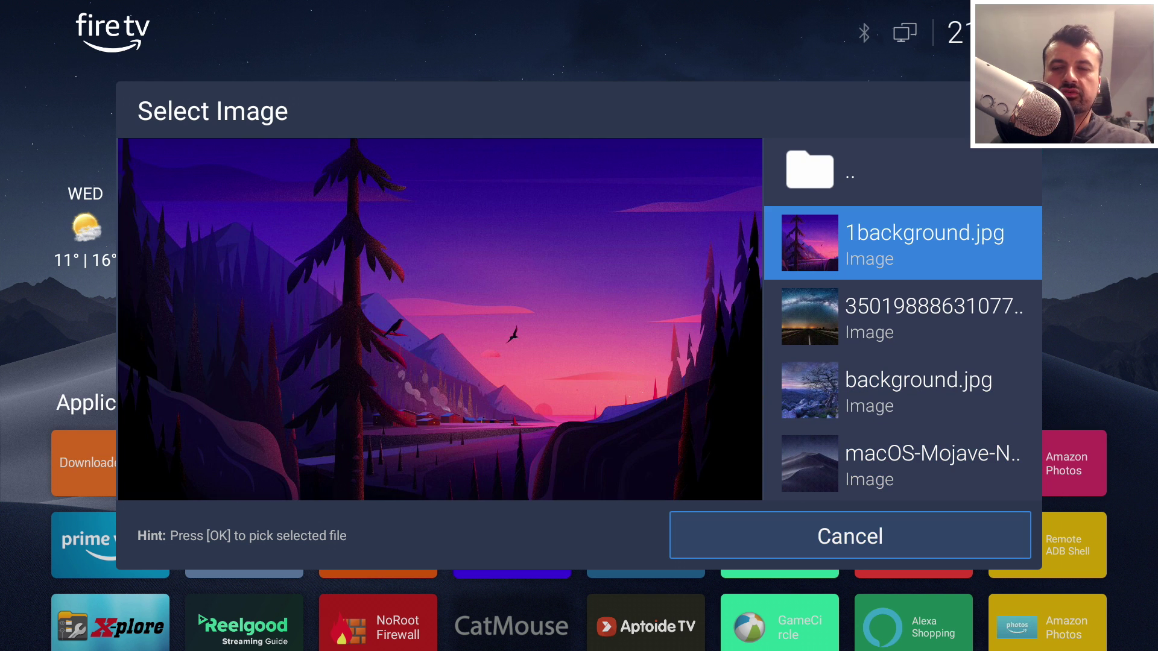
key(Return)
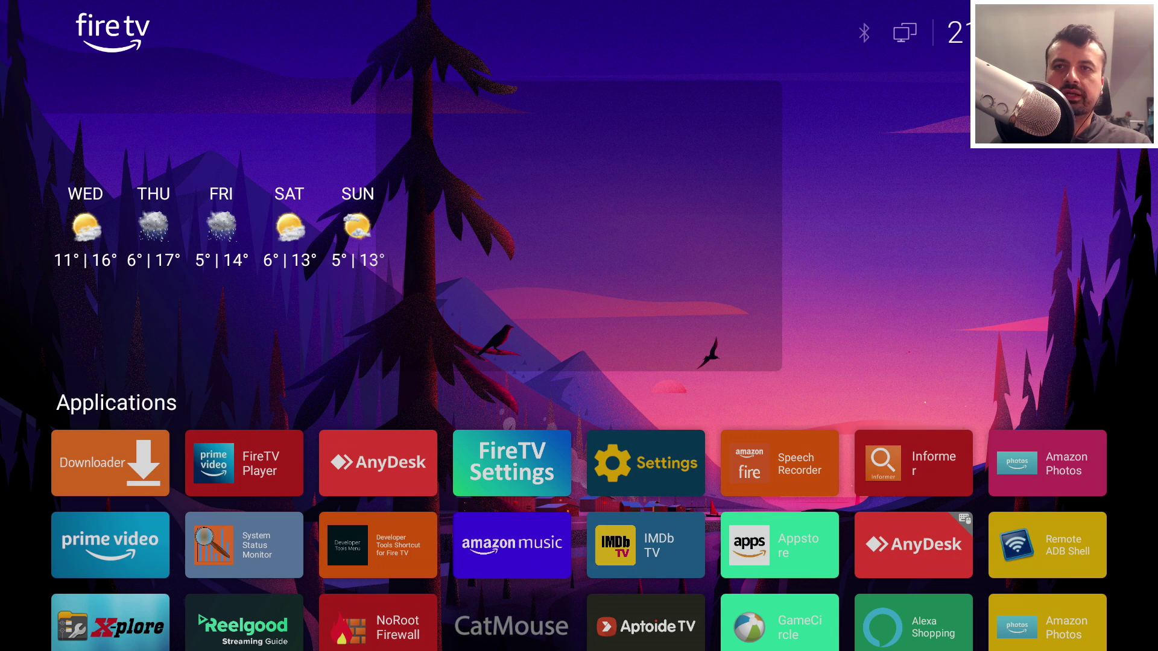
key(Down)
key(Down)
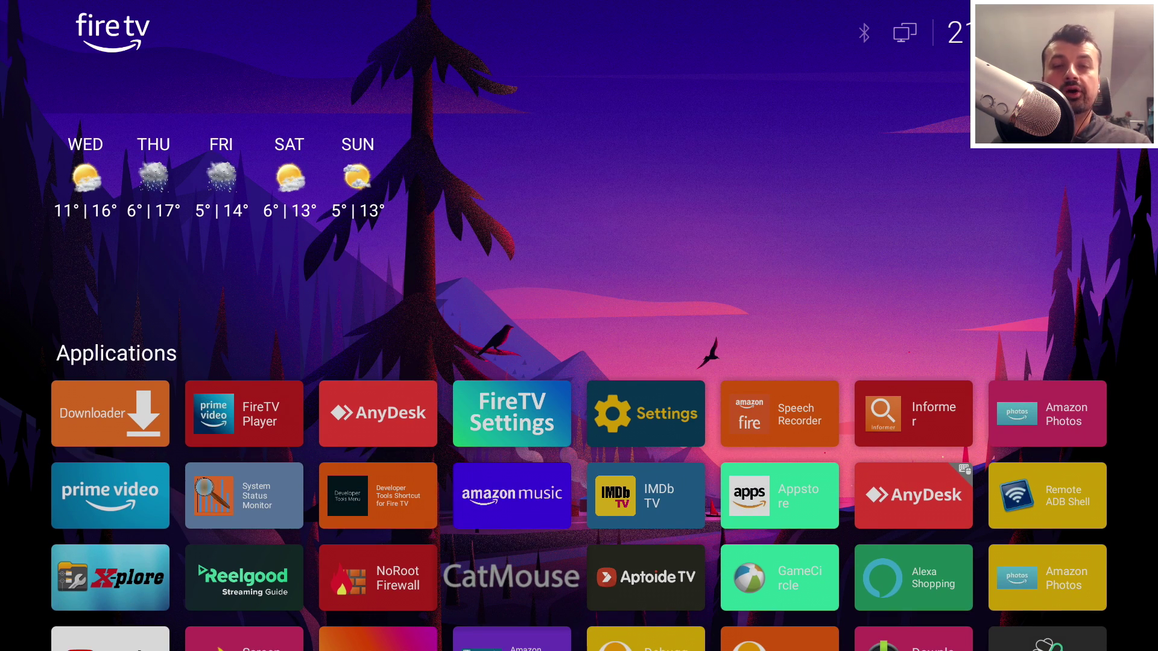
key(Up)
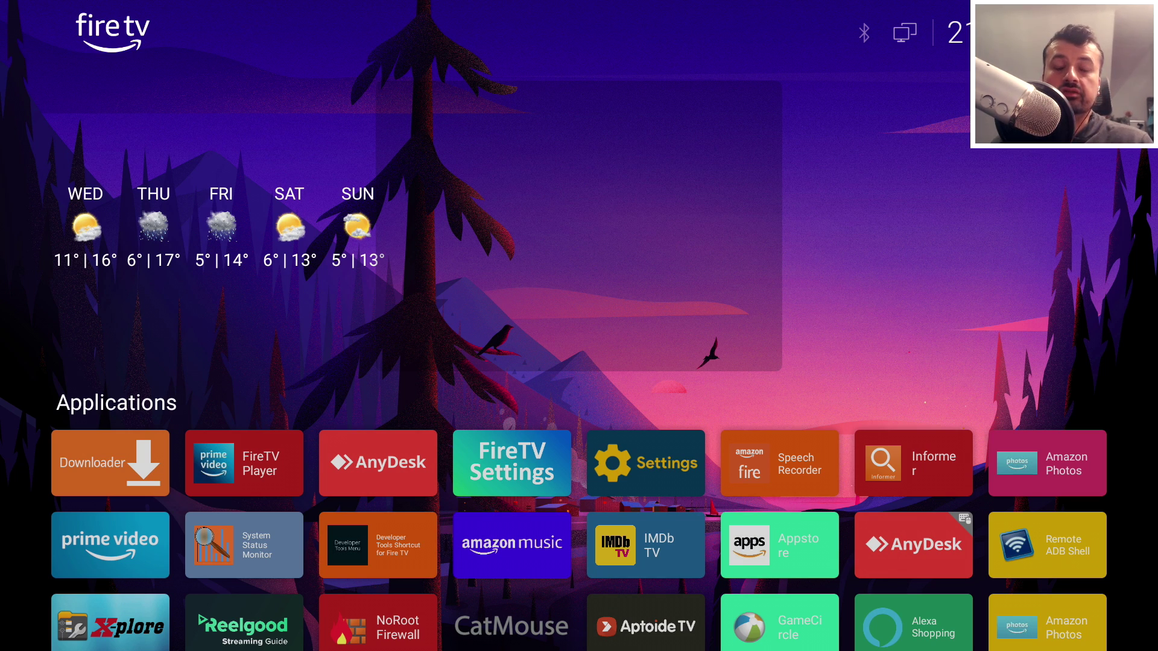
key(Up)
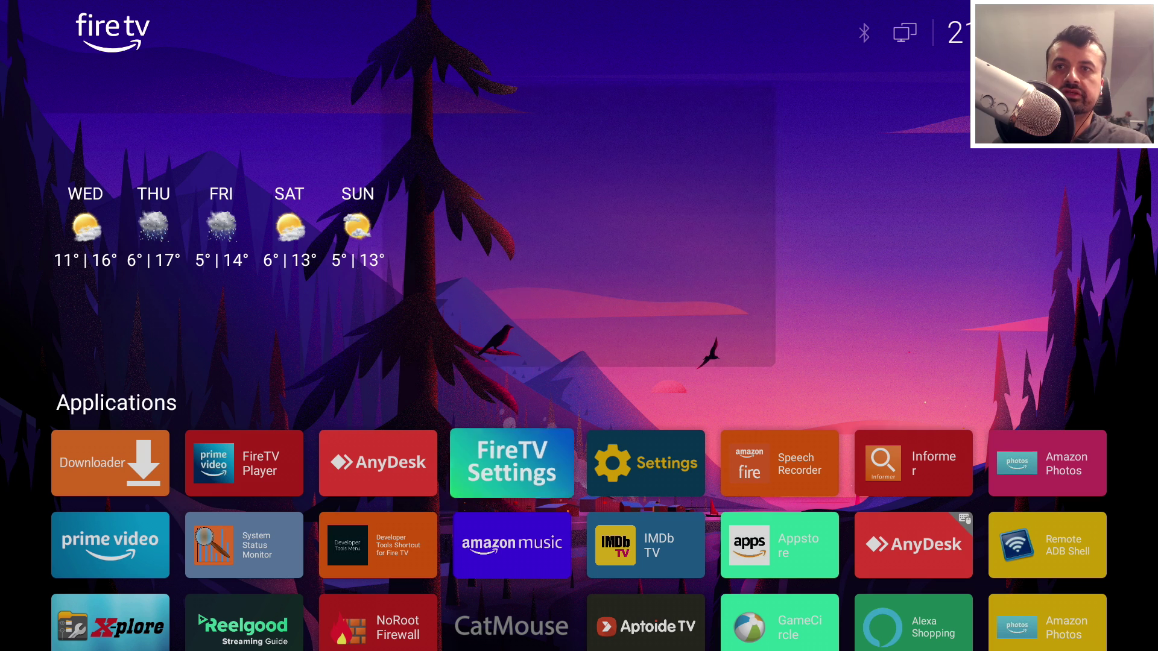
key(Down)
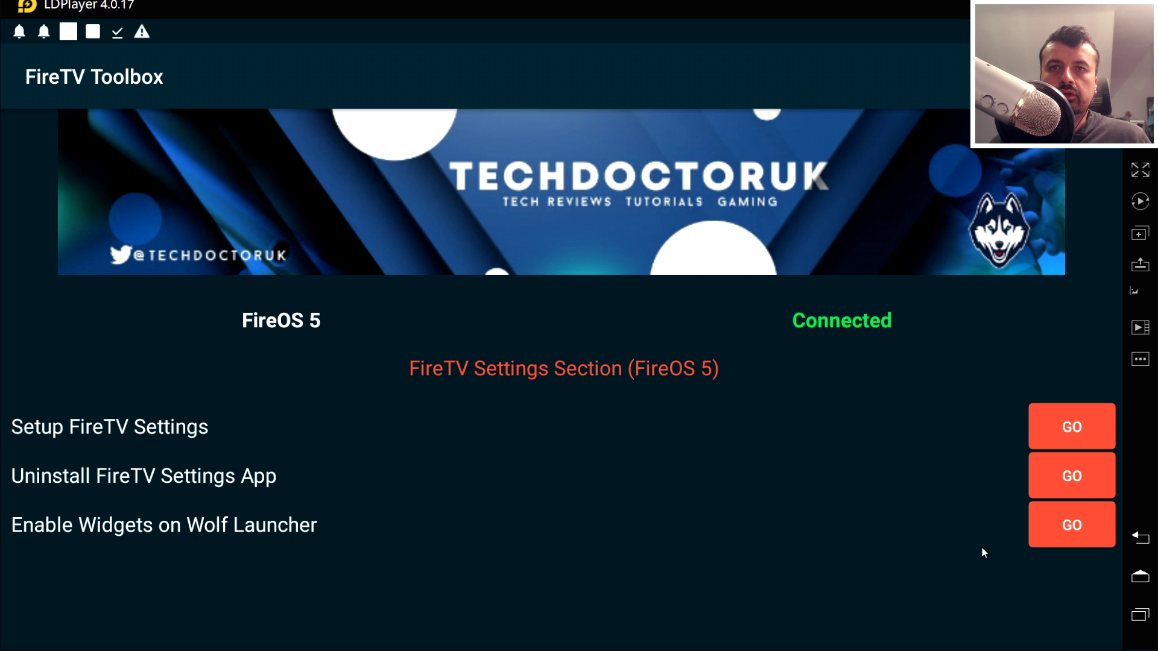
Switch to FireTV Toolbox in the emulator and run Enable Widgets on Wolf Launcher
click(1036, 532)
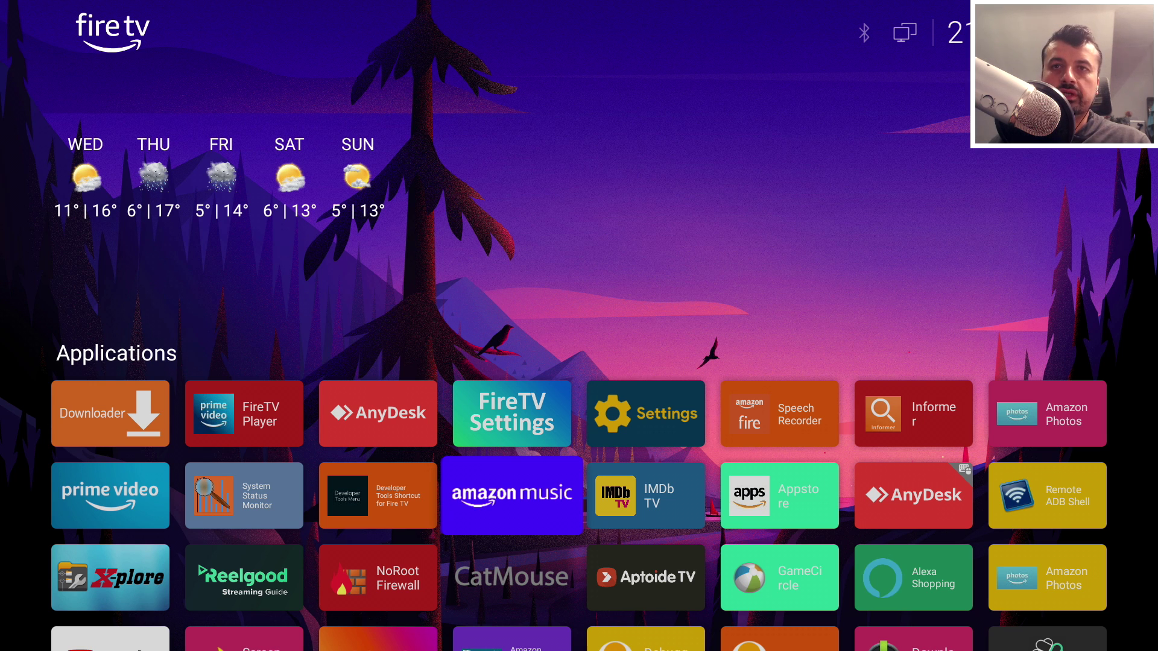
Look through the rows of the Applications grid on the Fire TV's Wolf Launcher
key(Down)
key(Down)
key(Down)
key(Down)
key(Down)
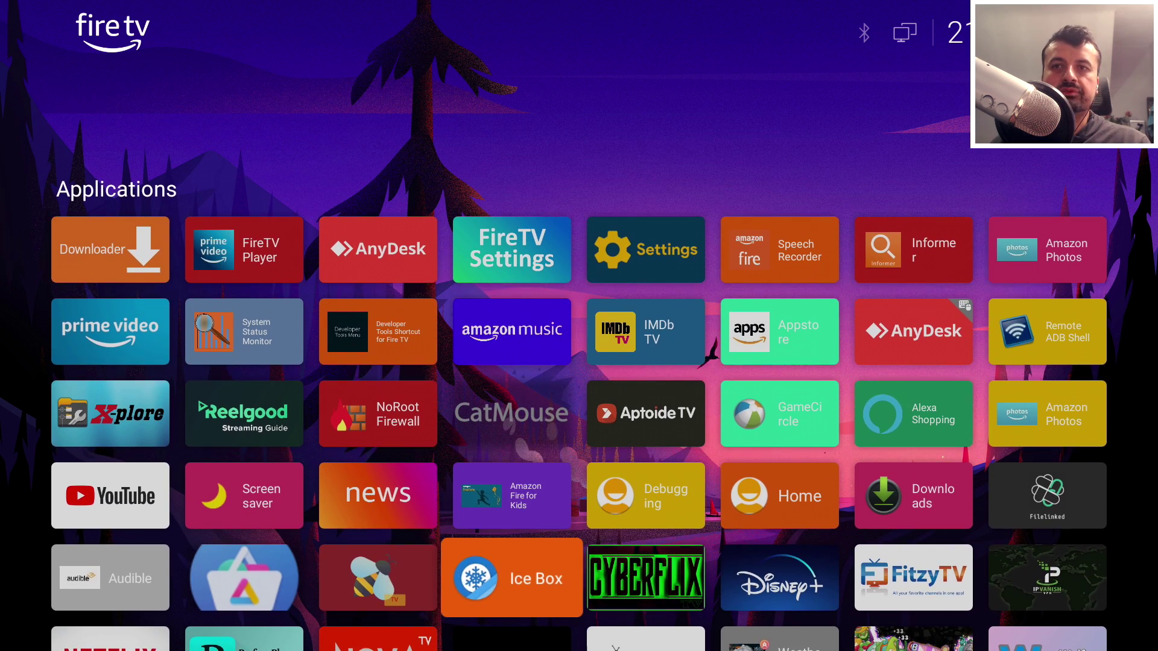
key(Up)
key(Up)
key(Up)
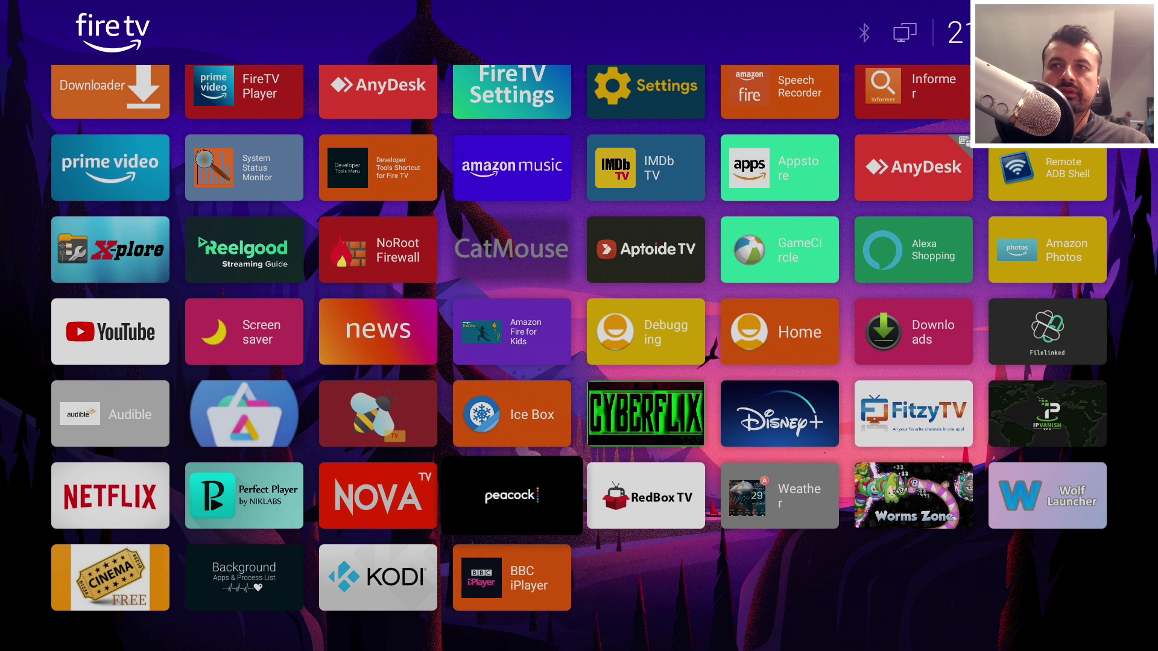
Open Aptoide TV and search the store for weather apps, going down to the row of all results
key(Right)
key(Return)
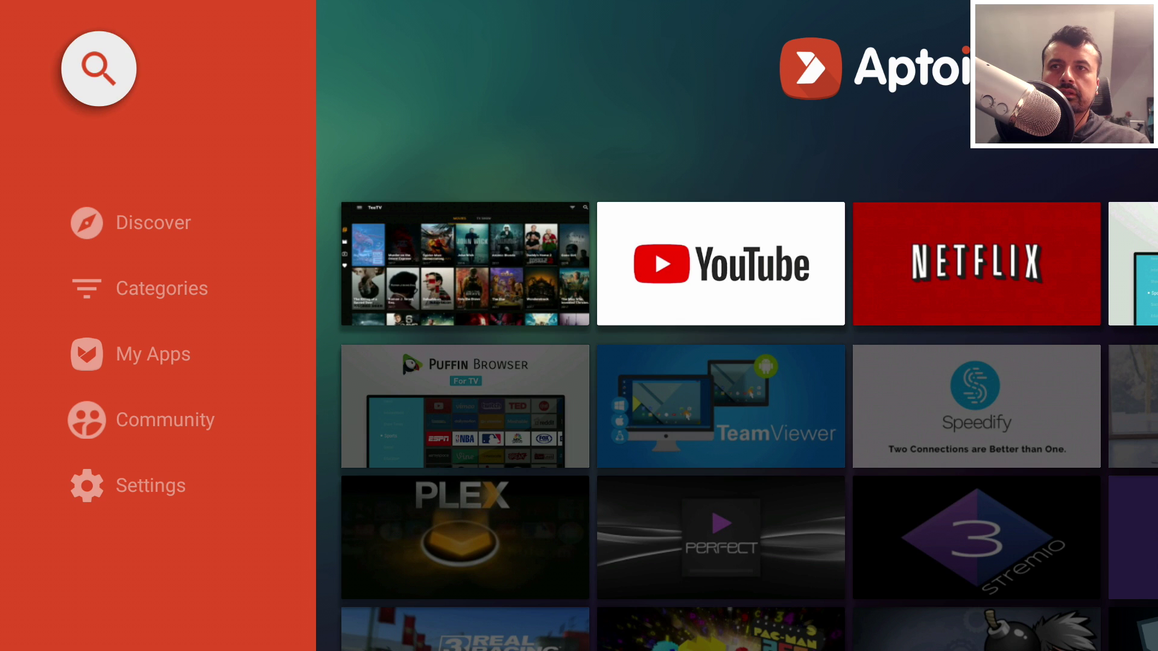
key(Return)
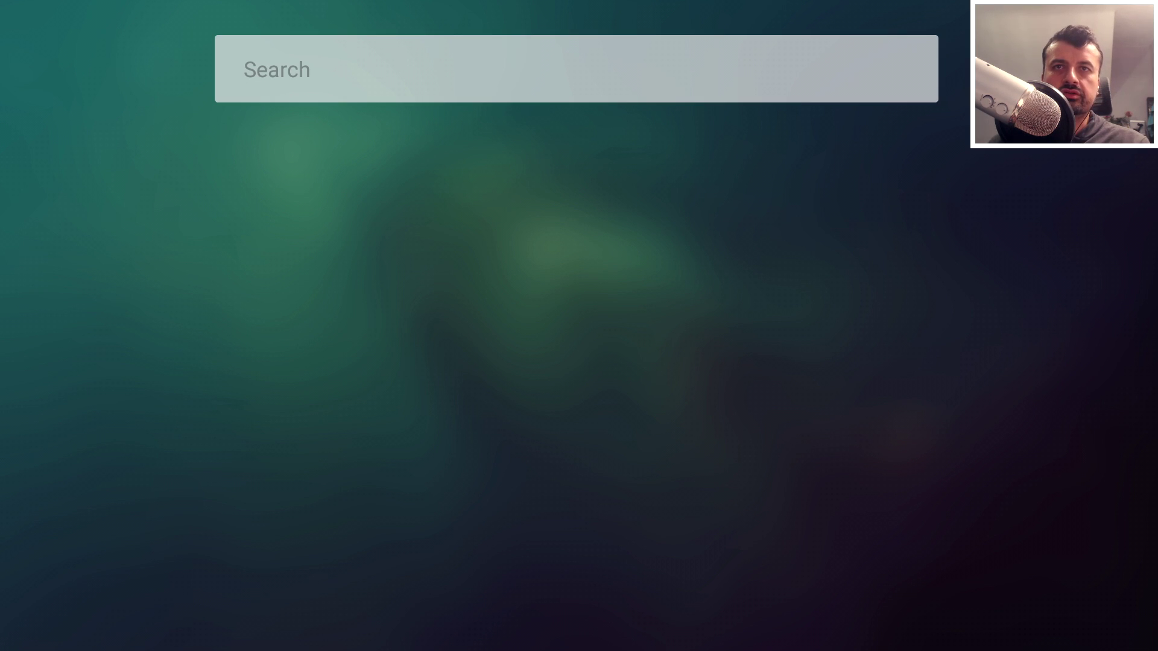
key(Return)
key(Down)
key(Down)
key(Right)
key(Right)
key(Return)
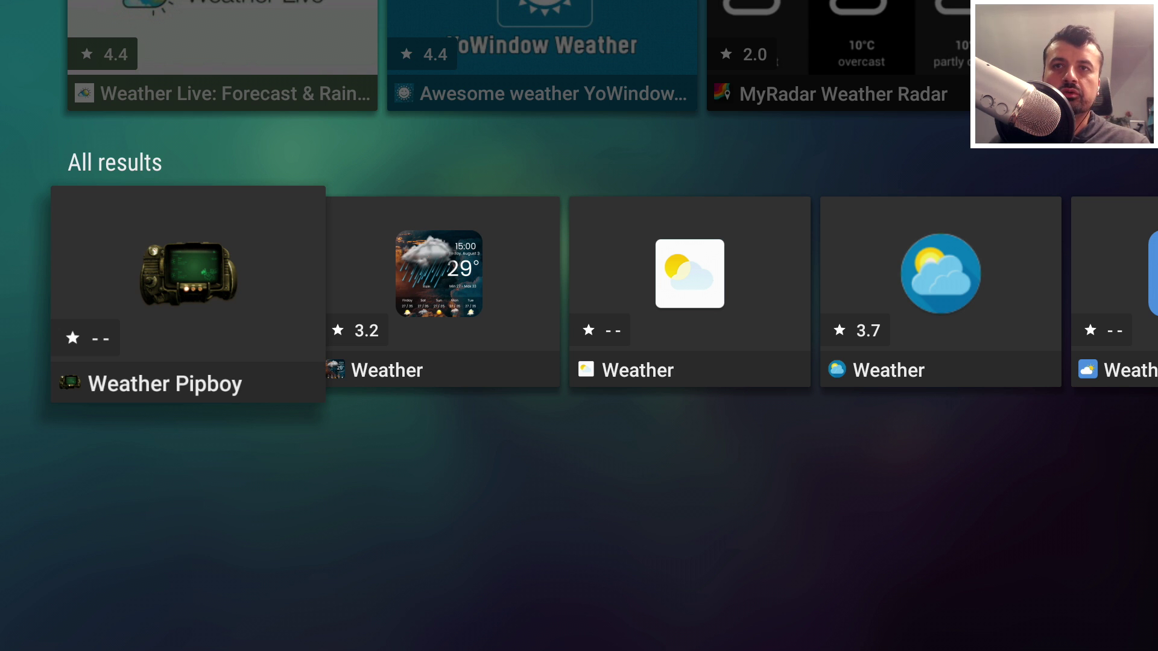
Open the store page of the Weather app by Top Weather Studio and launch the app
key(Right)
key(Right)
key(Left)
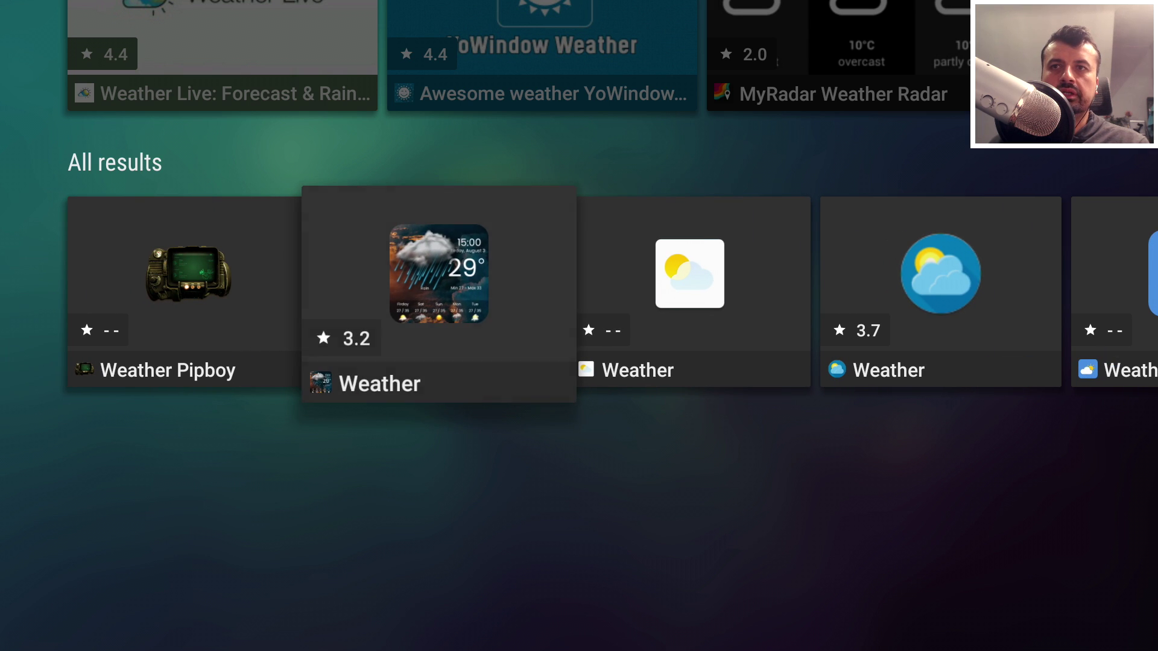
key(Return)
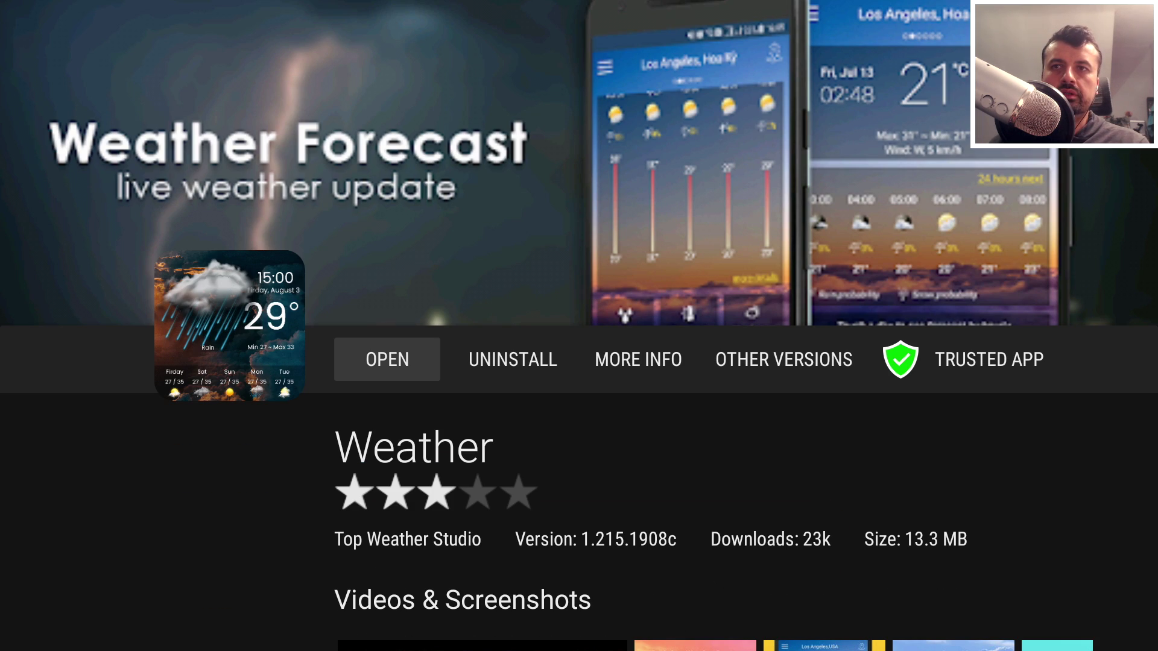
key(Return)
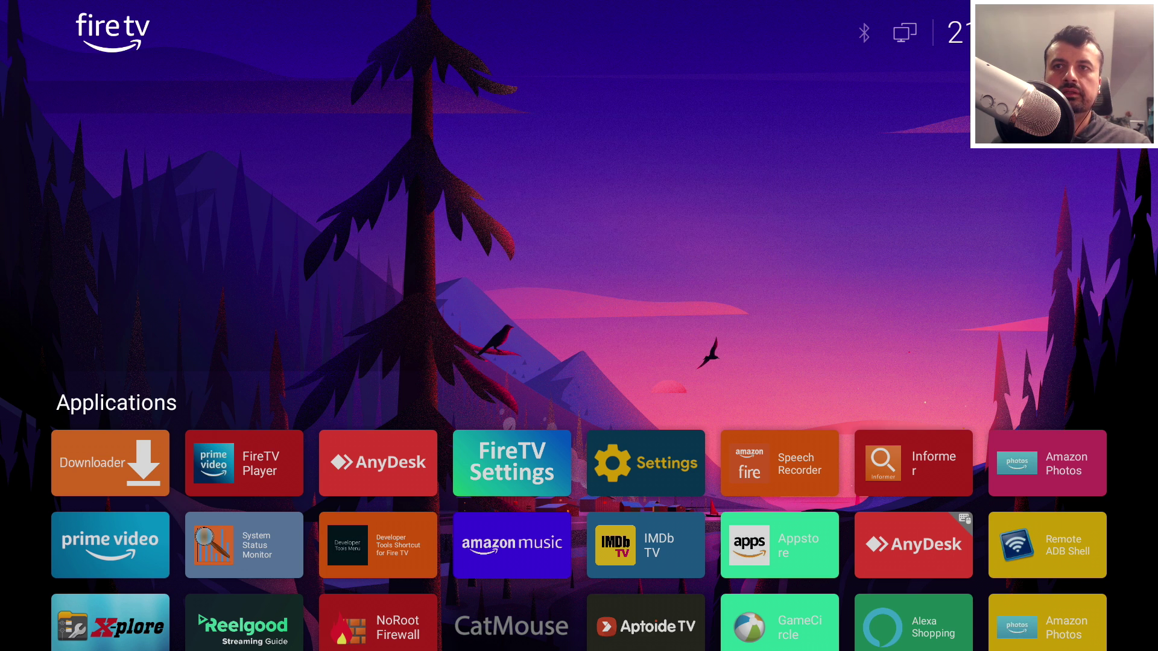
Add the Weather widget showing a clock and two forecast rows to Wolf Launcher's home screen
key(Menu)
key(Down)
key(Up)
key(Escape)
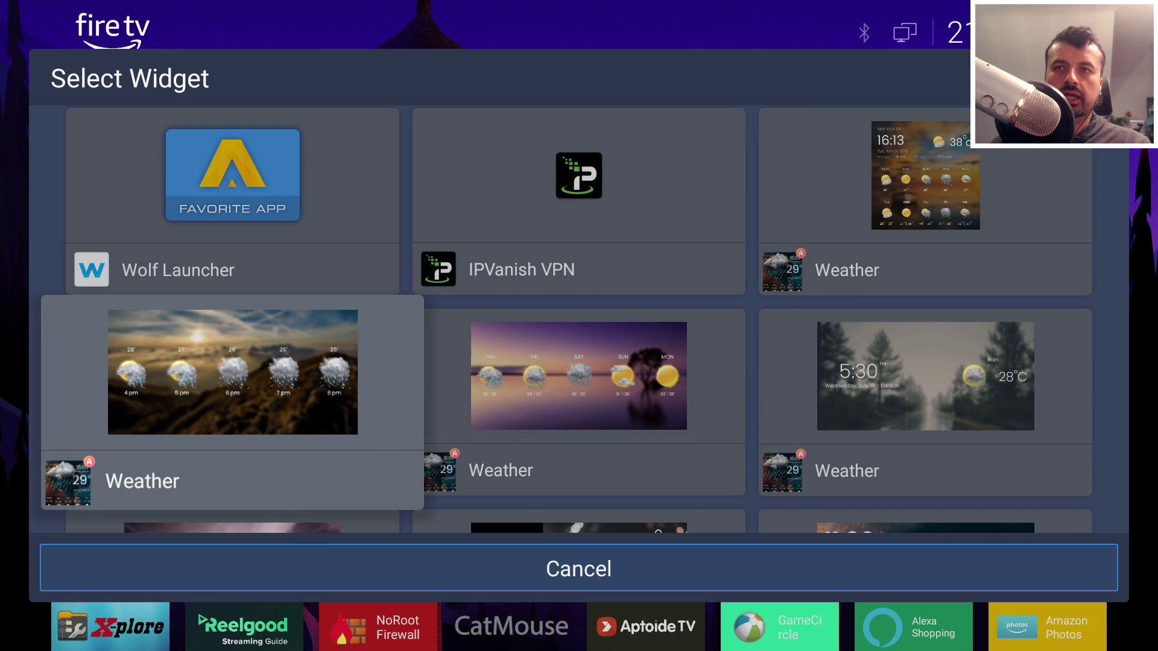
key(Down)
key(Down)
key(Up)
key(Up)
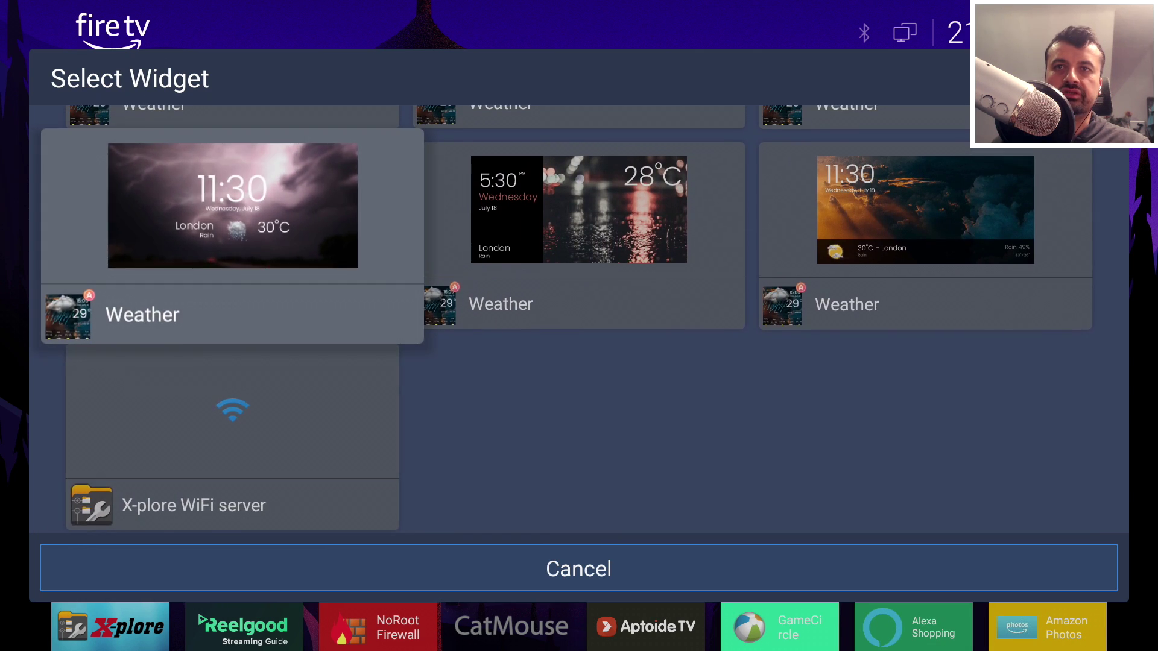
key(Right)
key(Up)
key(Right)
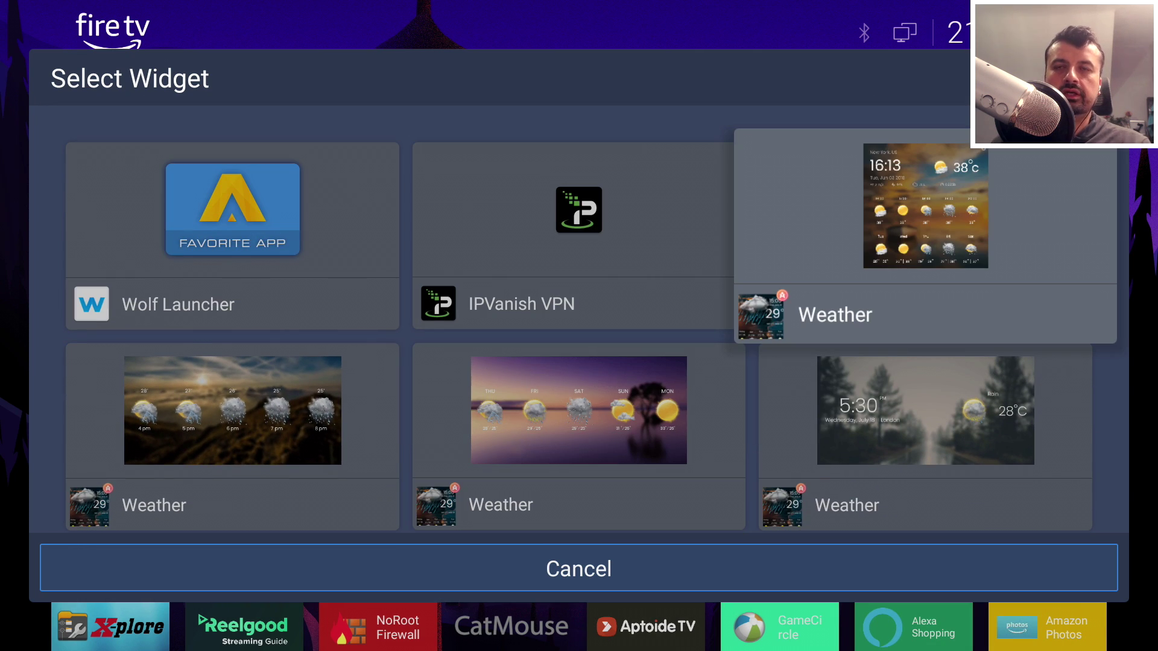
key(Return)
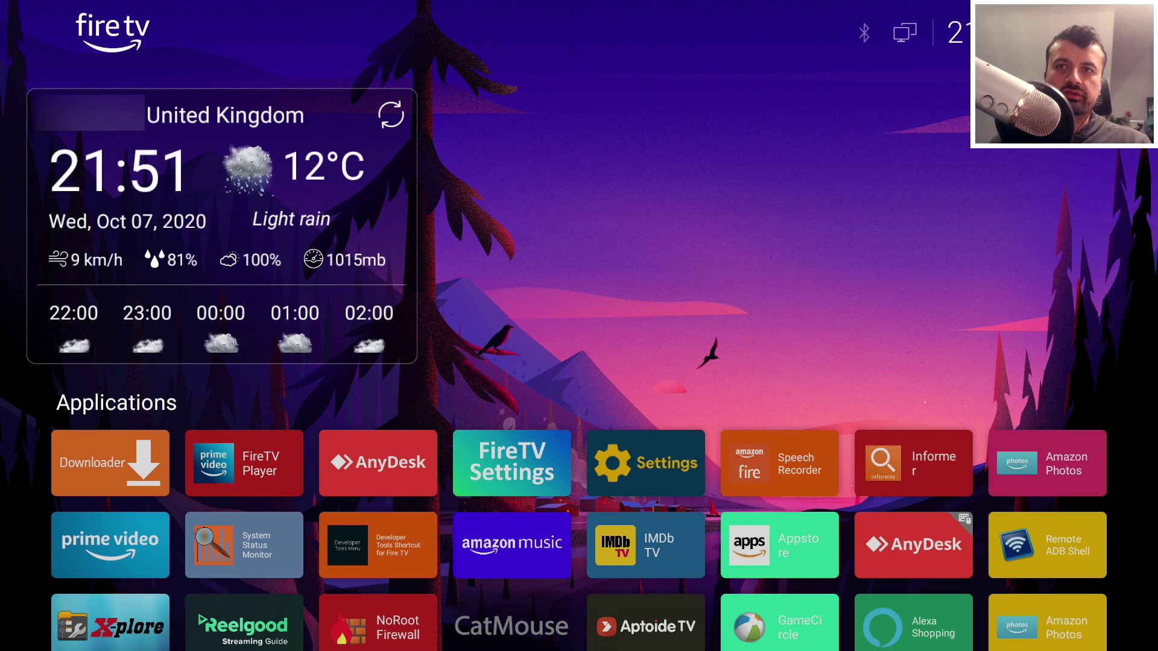
Return to Wolf Launcher's home screen and open the Fire TV Settings from the Applications grid
key(Home)
key(Right)
key(Home)
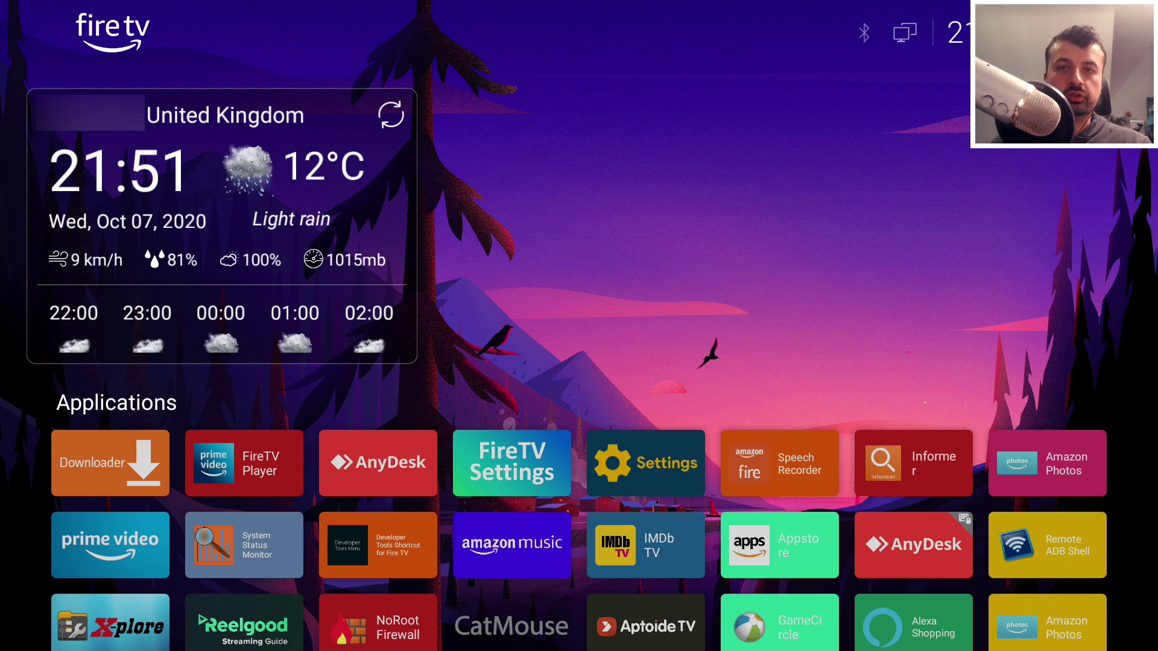
key(Down)
key(Right)
key(Right)
key(Right)
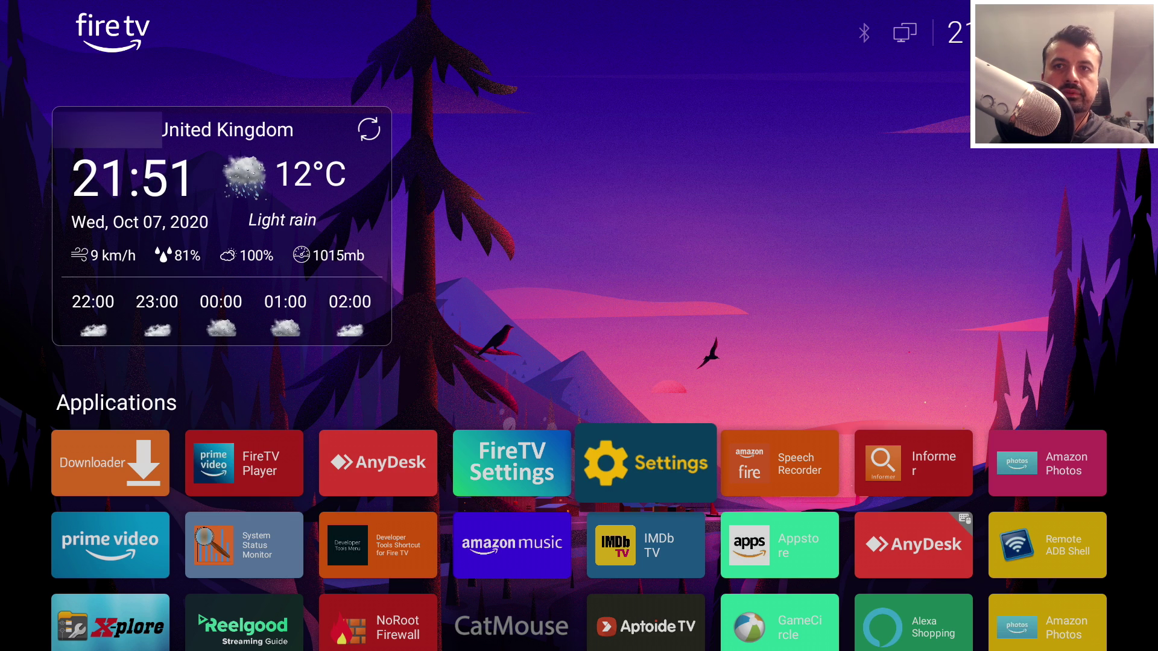
key(Return)
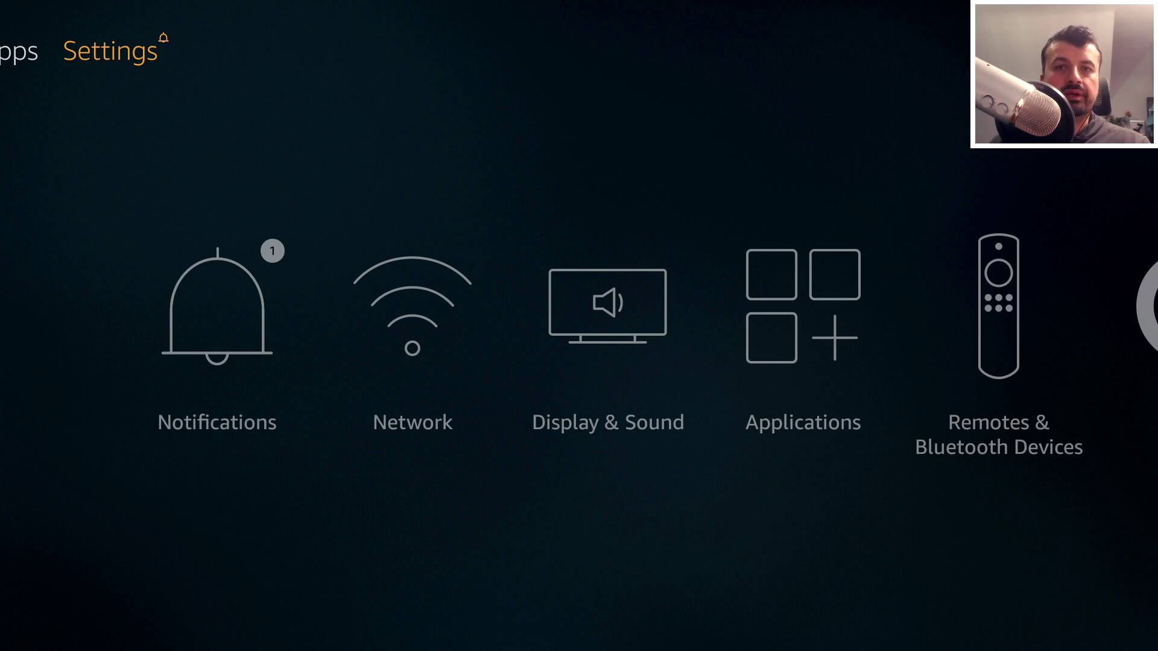
Look through the Fire TV settings categories as far as My Account and go back to Applications
key(Down)
key(Right)
key(Right)
key(Right)
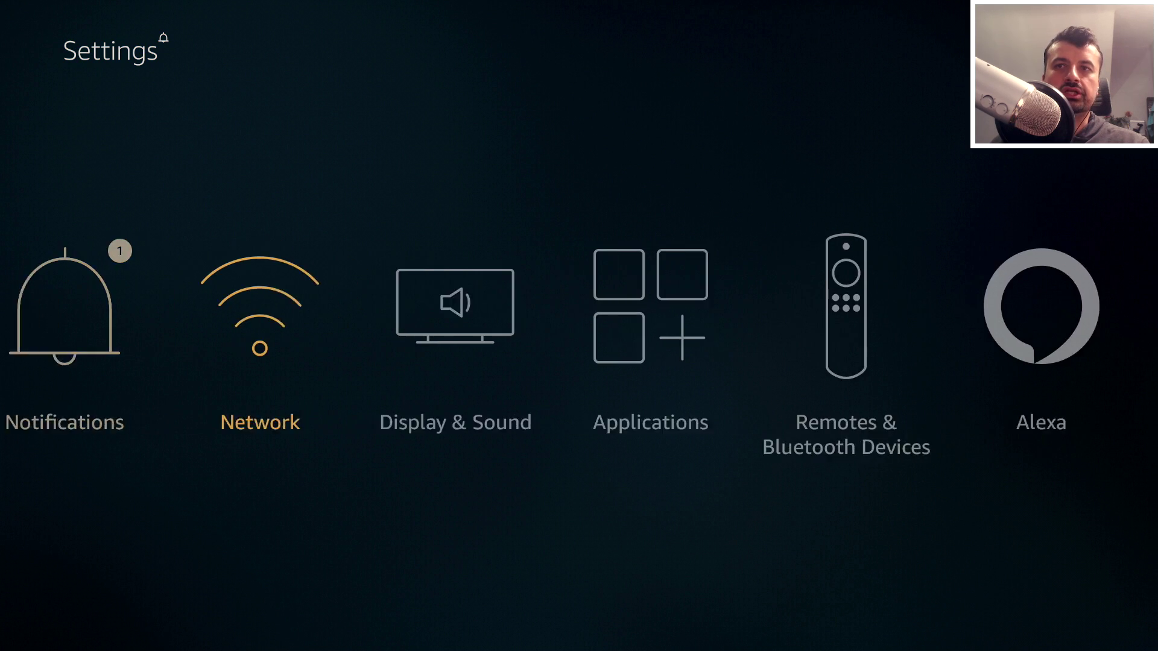
key(Right)
key(Right)
key(Right)
key(Right)
key(Right)
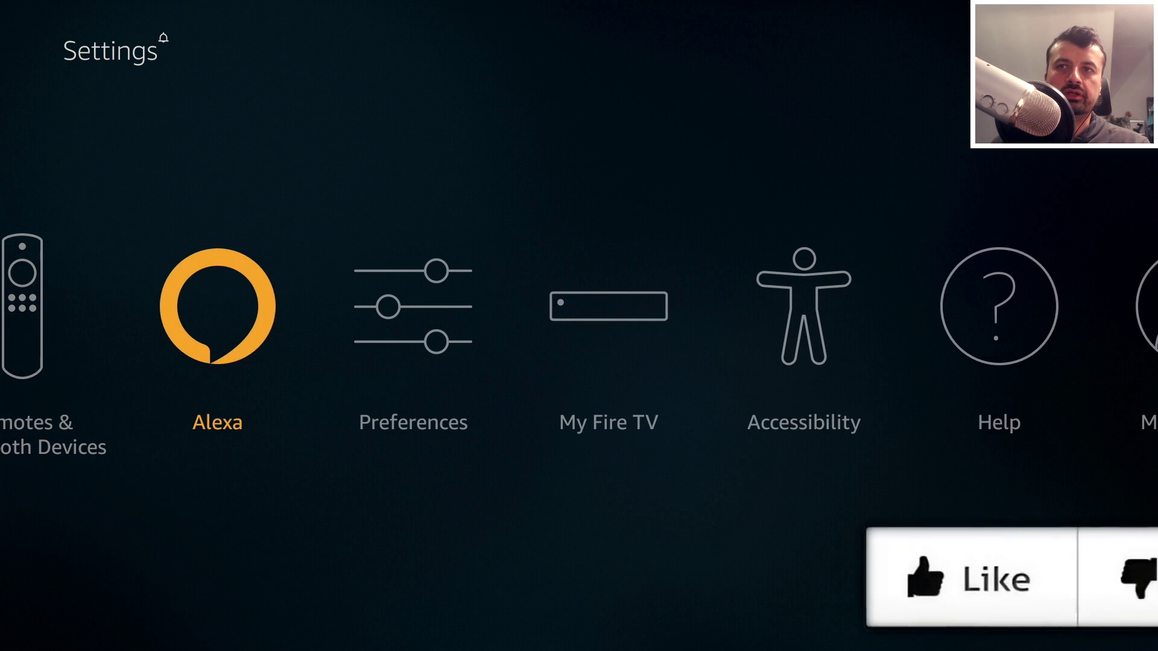
key(Right)
key(Right)
key(Left)
key(Left)
key(Left)
key(Left)
key(Left)
key(Left)
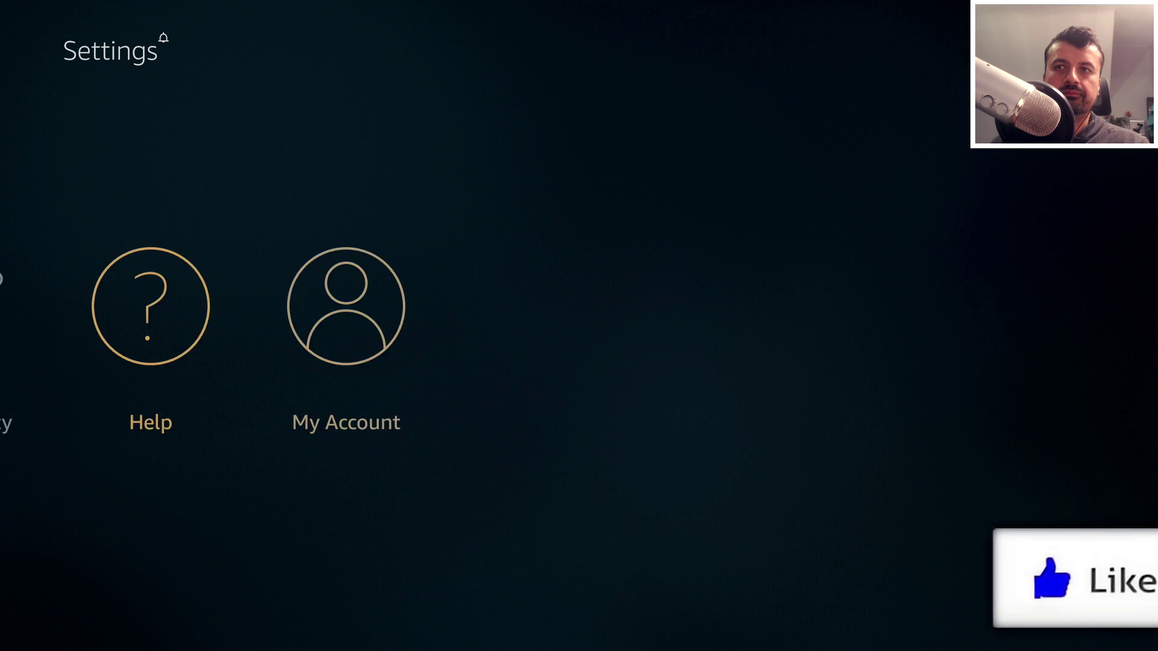
key(Left)
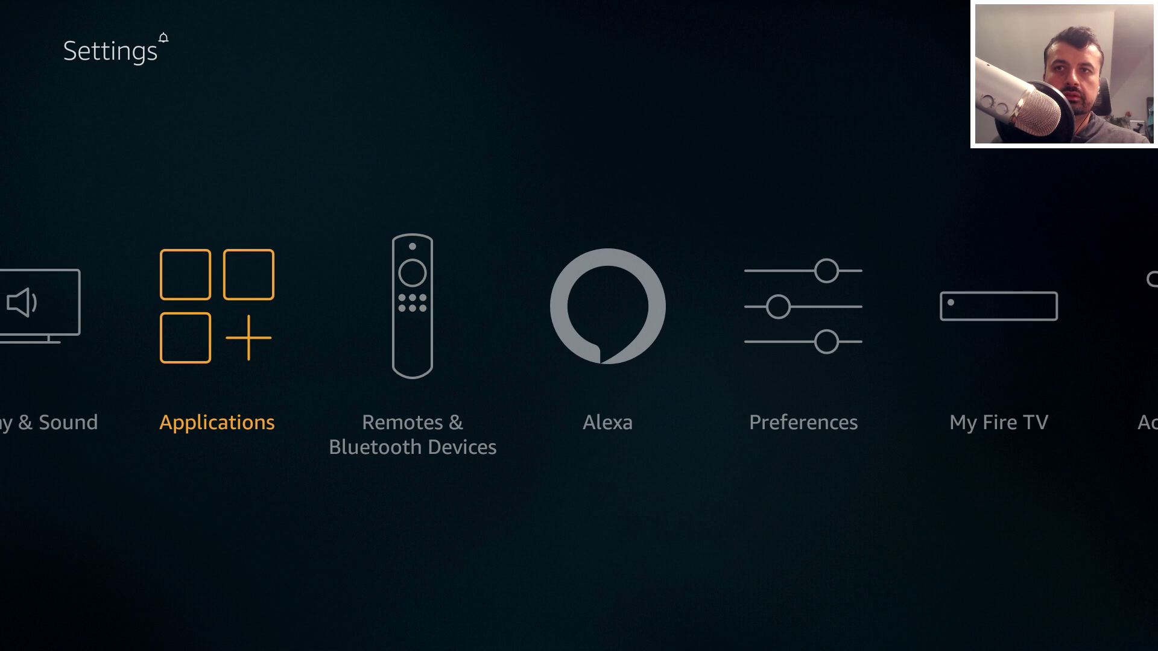
Return to the launcher's home screen, open Aptoide TV, and go home again to test the custom launcher
key(Home)
key(Down)
key(Right)
key(Right)
key(Return)
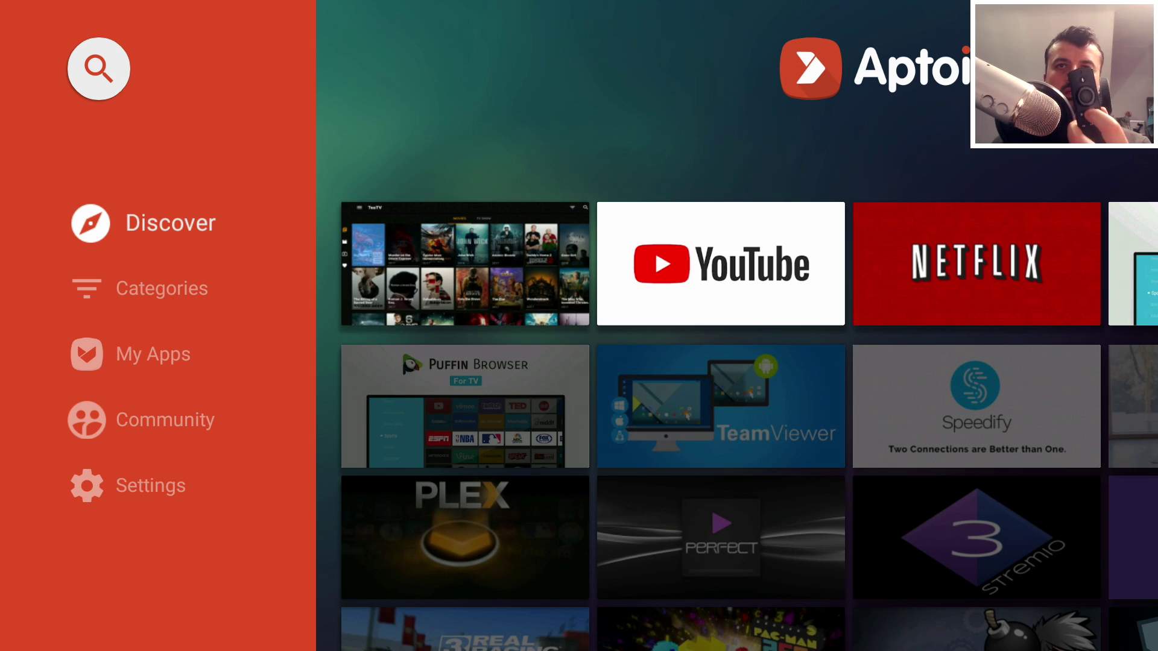
key(Home)
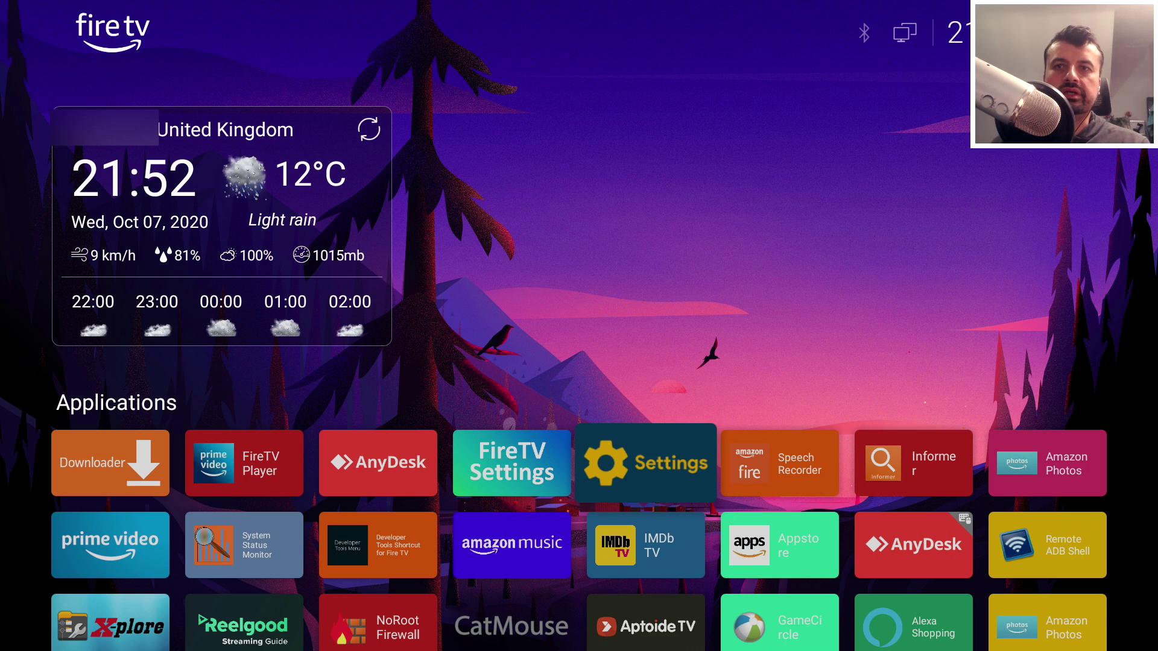
Turn off Launcher Detection in FOS5 Settings, save the change, and go to the Fire TV home screen
key(Left)
key(Left)
key(Left)
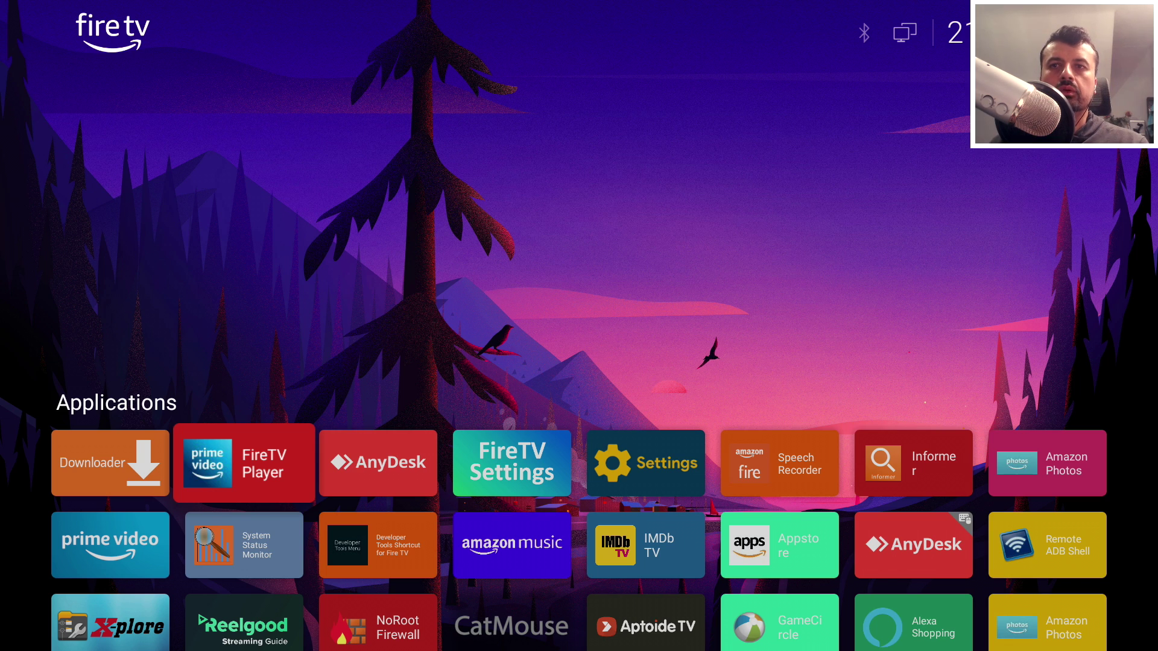
key(Right)
key(Right)
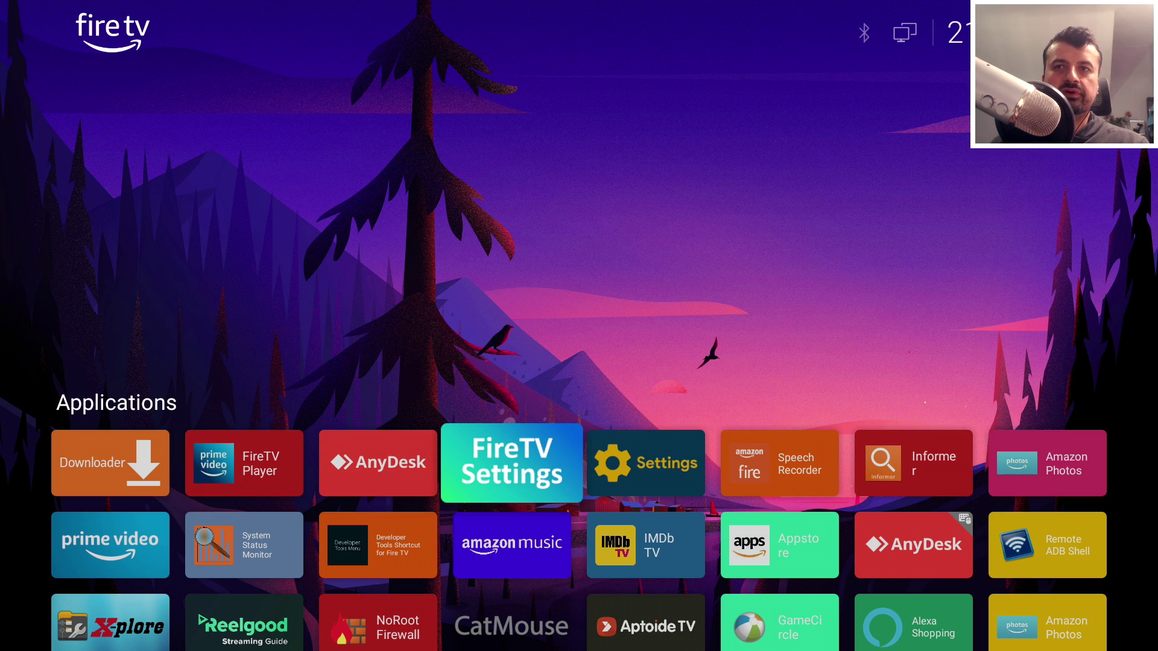
key(Return)
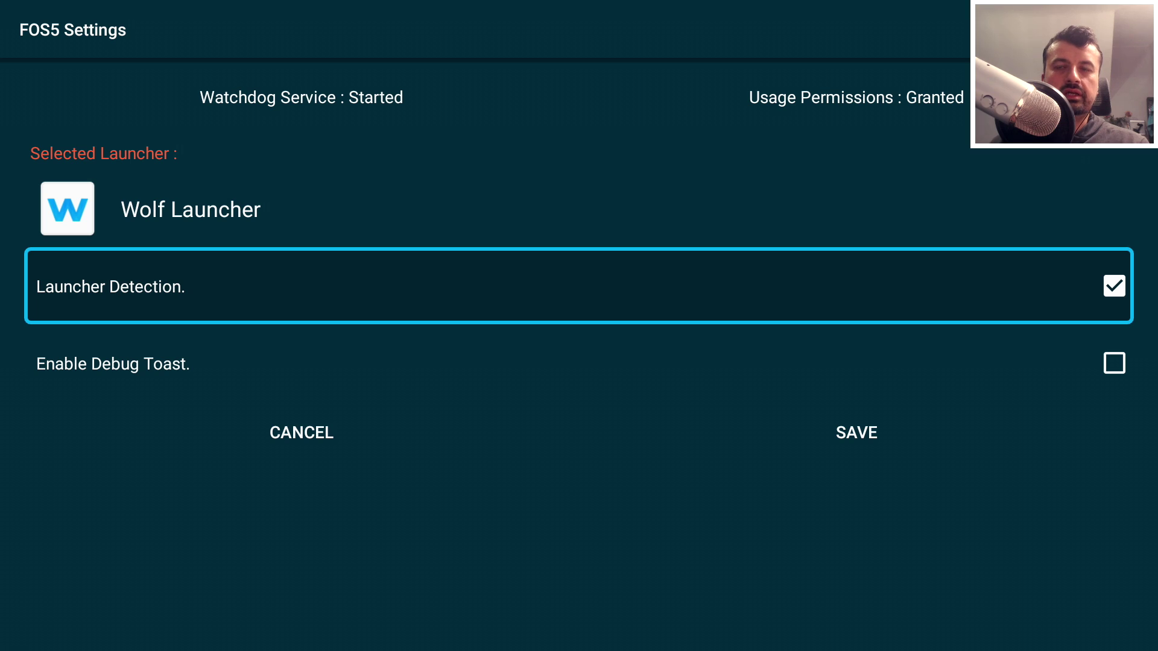
key(Return)
key(Down)
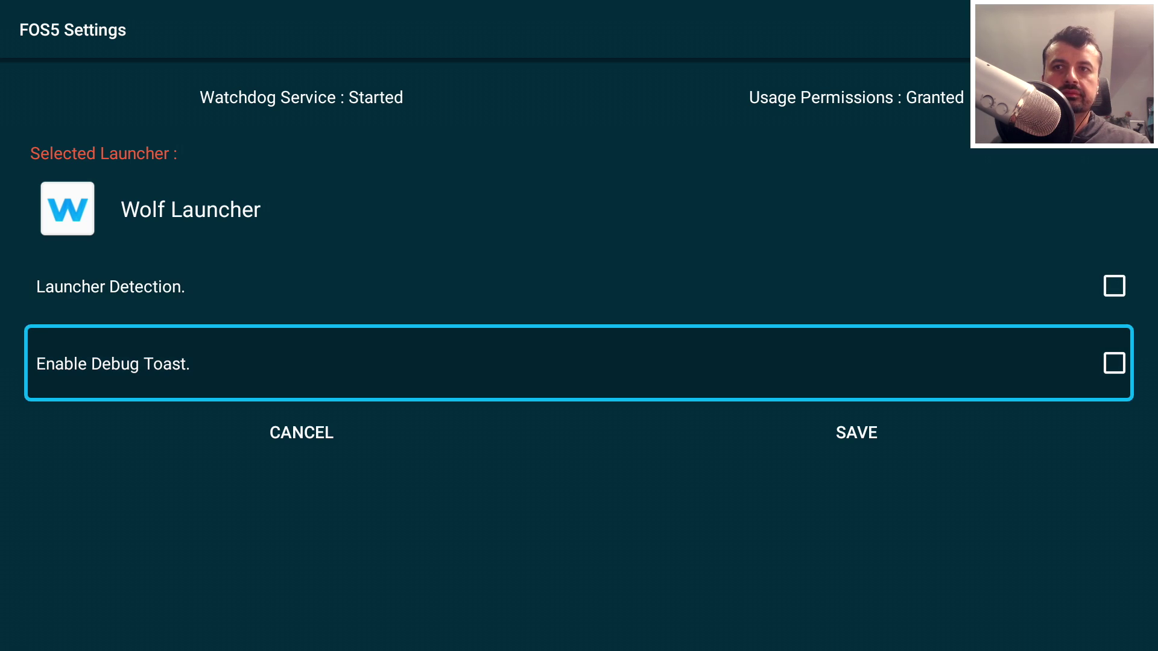
key(Down)
key(Right)
key(Return)
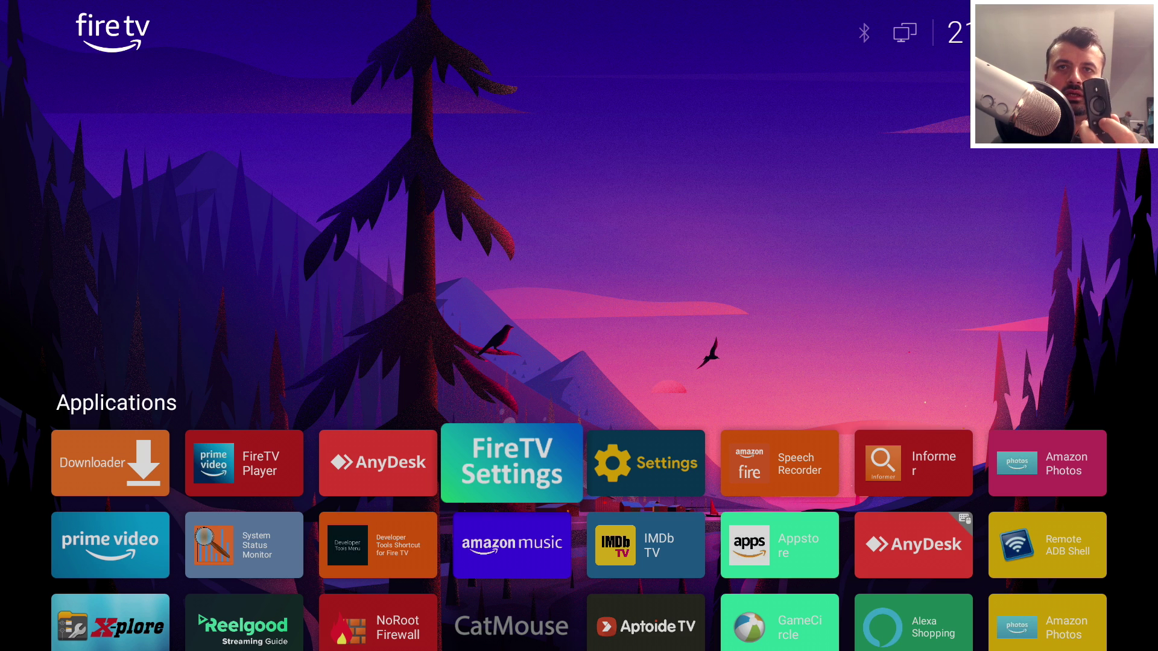
key(Home)
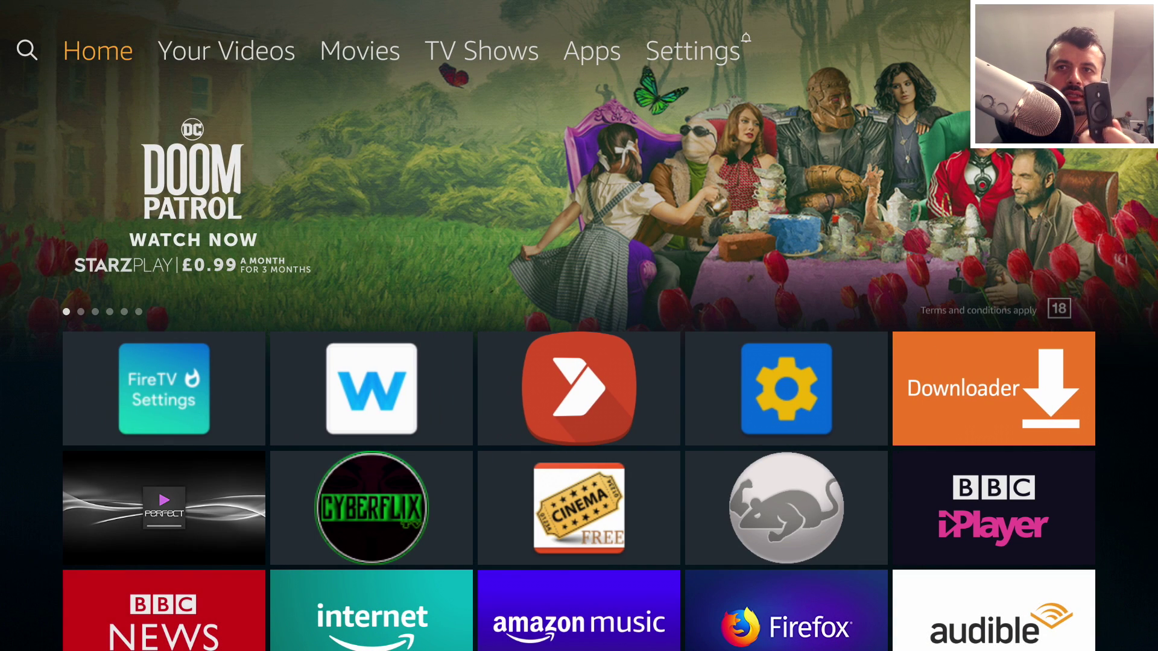